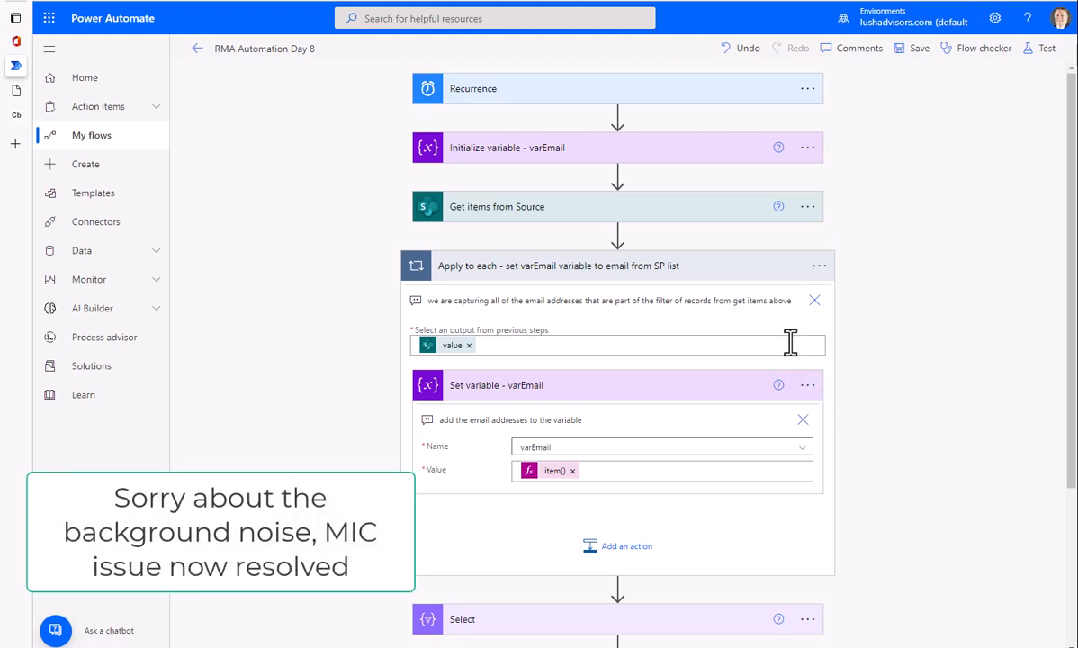
Expand the Send an email (V2) action and review its recipient, subject and body.
scroll(831, 343, down, 3)
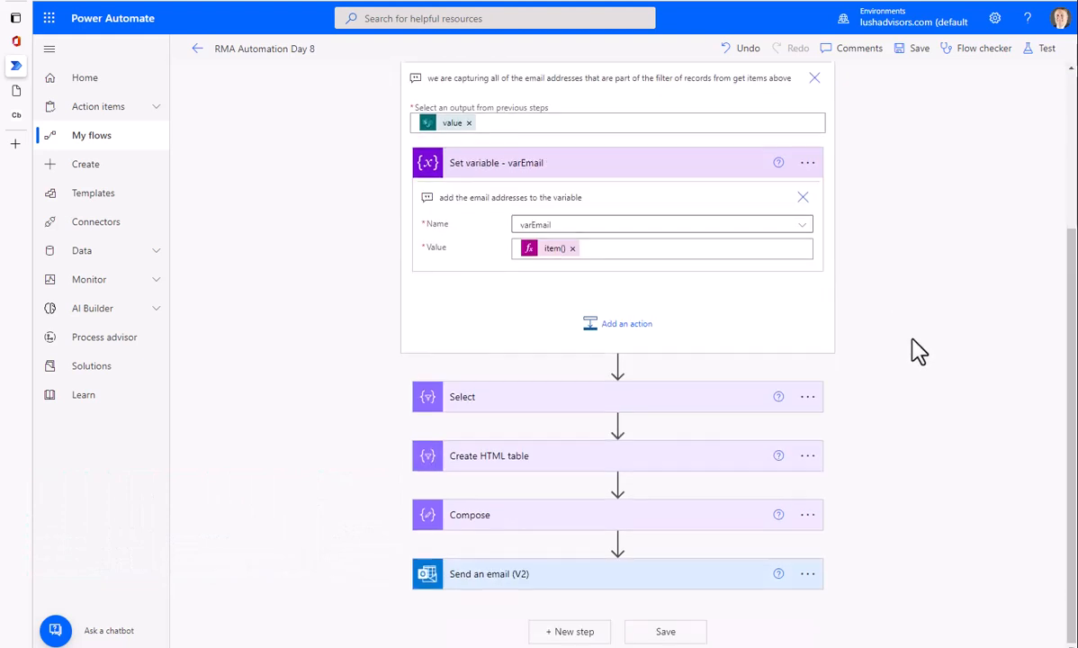
click(608, 576)
scroll(880, 351, down, 2)
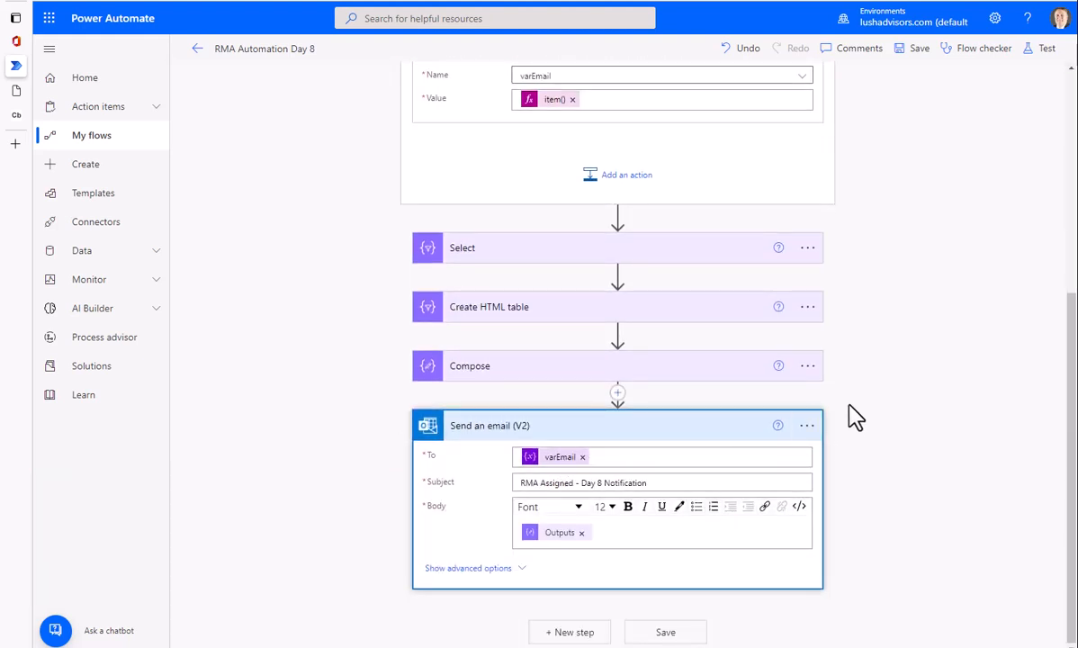
scroll(888, 391, up, 3)
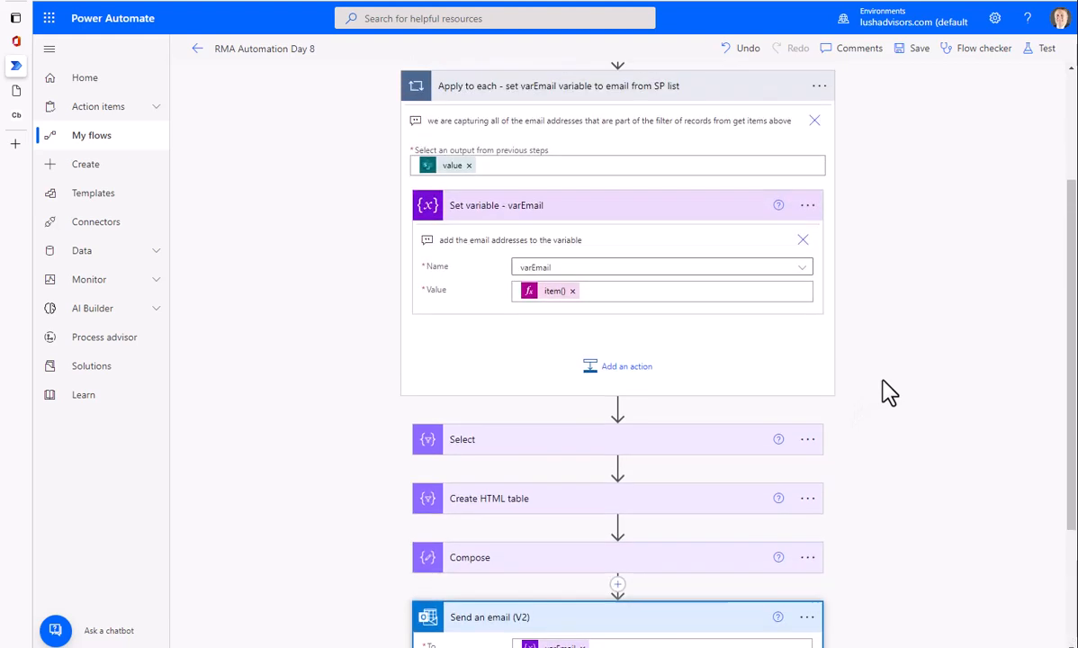
scroll(888, 391, up, 1)
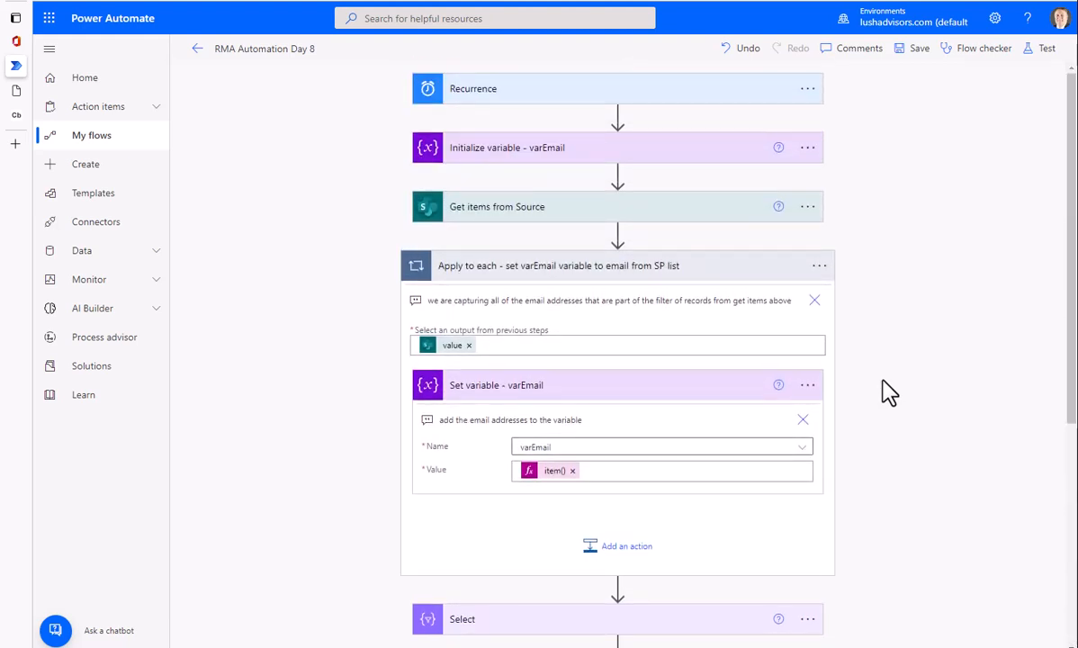
Review the Get items from Source action with its advanced options shown, including the Filter Query, and collapse it again.
click(553, 212)
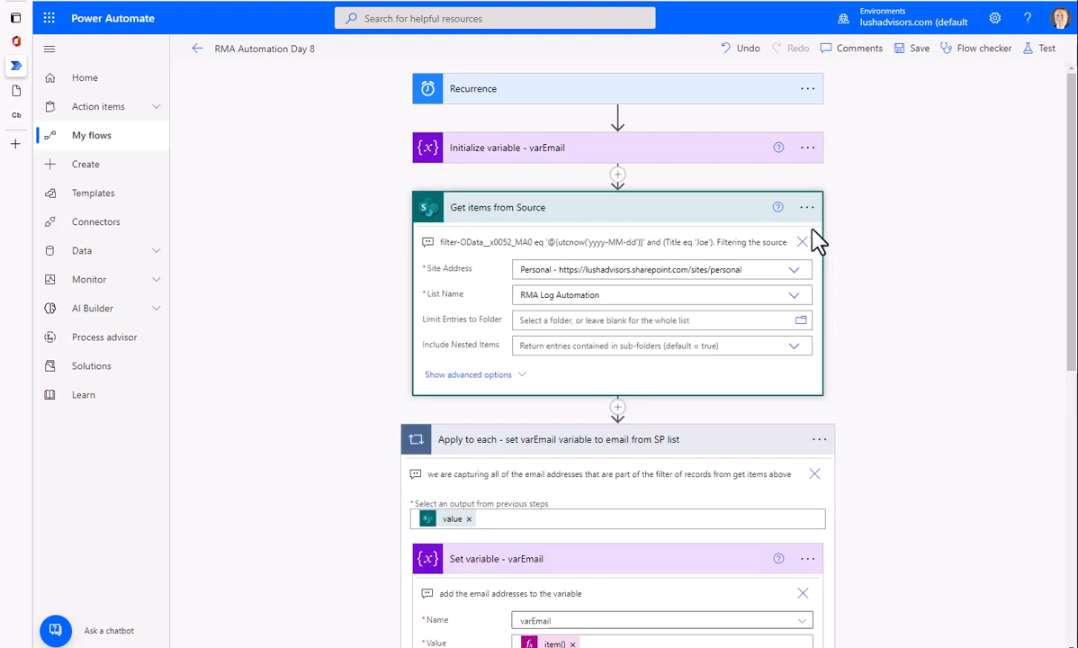
click(614, 214)
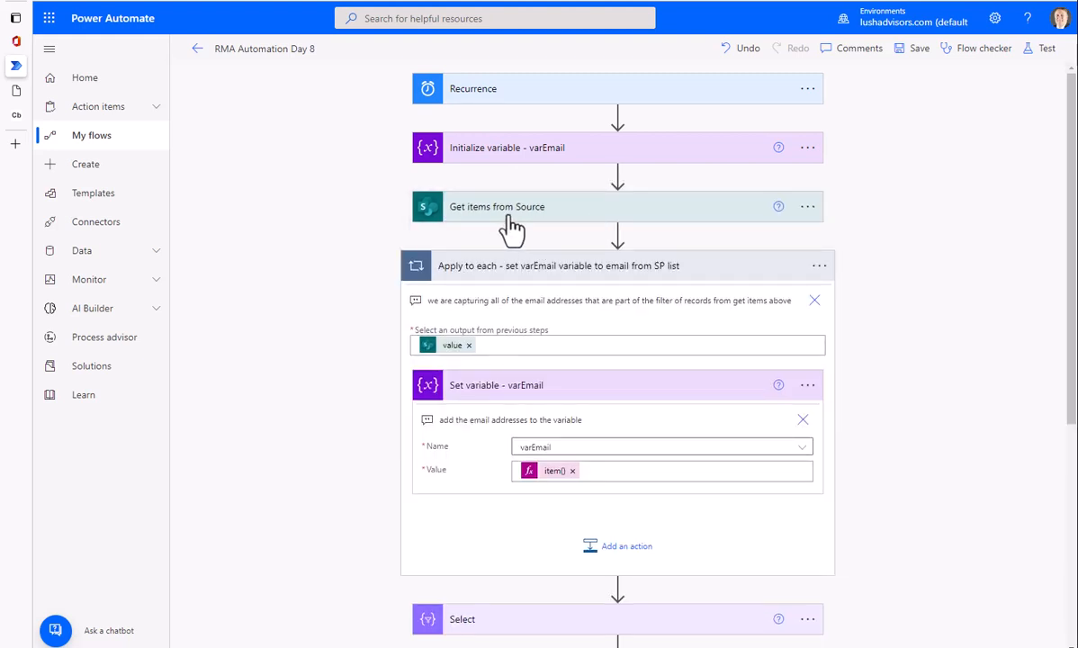
click(506, 216)
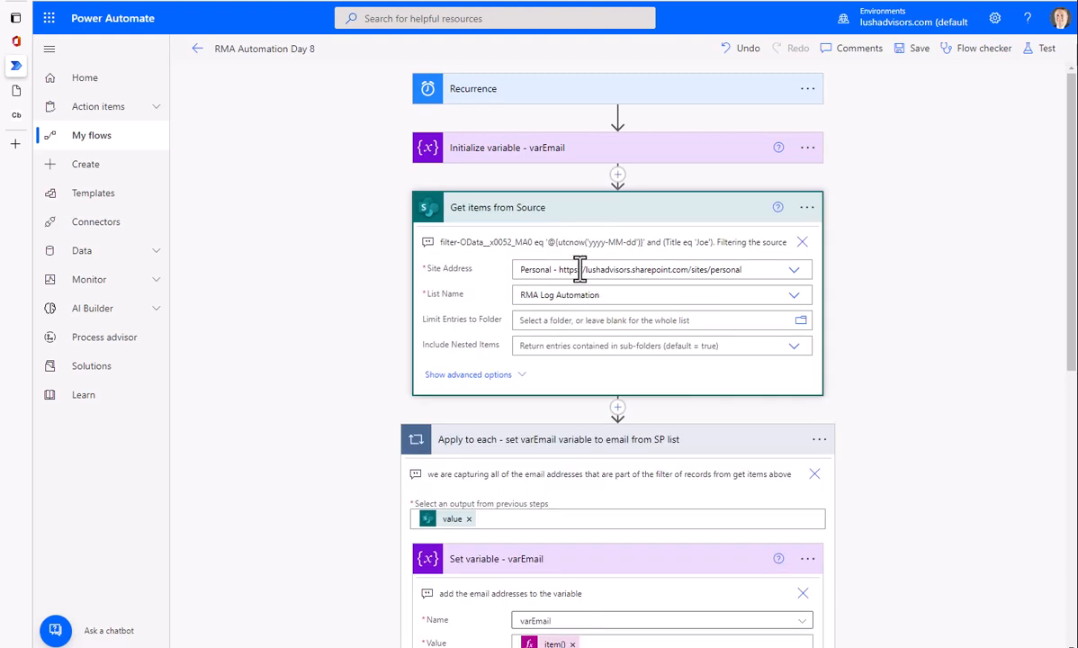
click(510, 375)
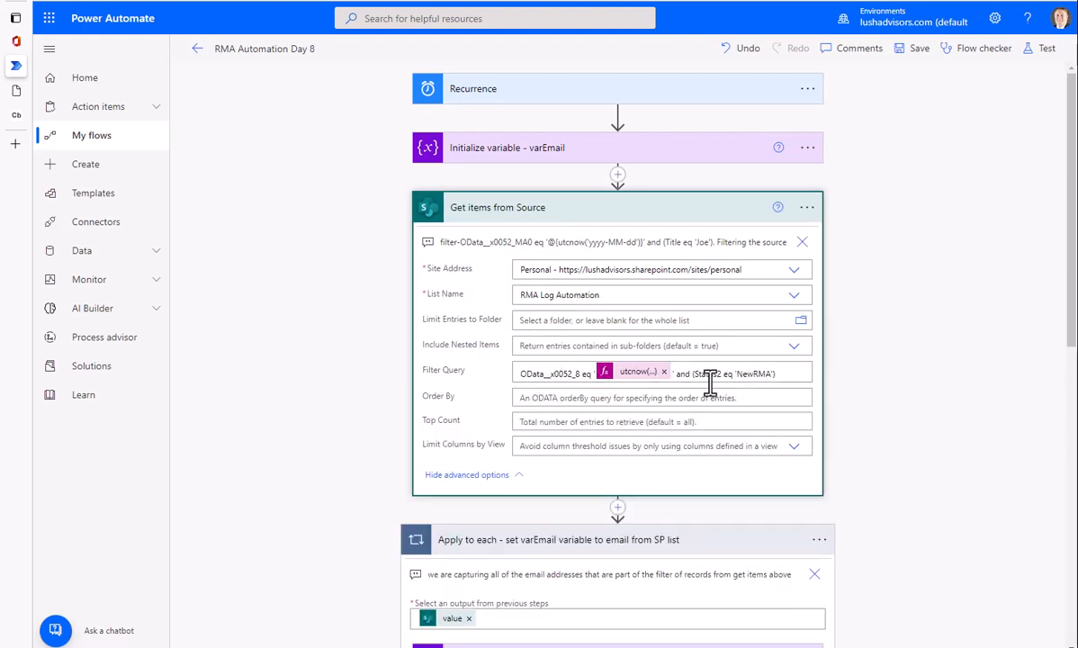
click(584, 208)
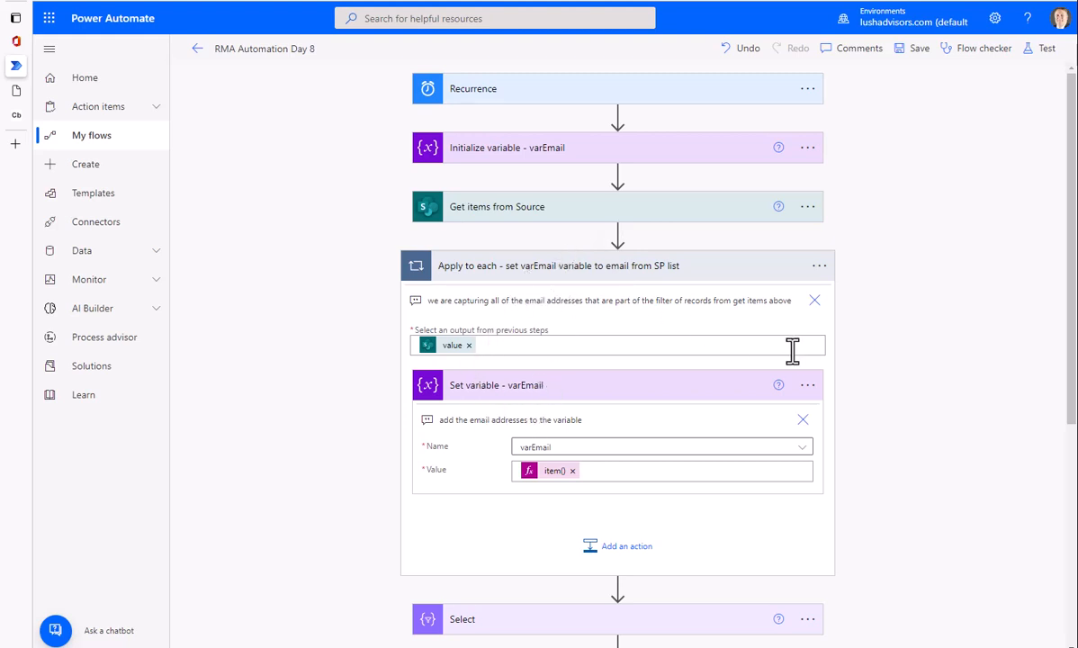
Compare the To field of the Send an email (V2) action with the output and variable used in the Apply to each loop.
scroll(810, 355, down, 4)
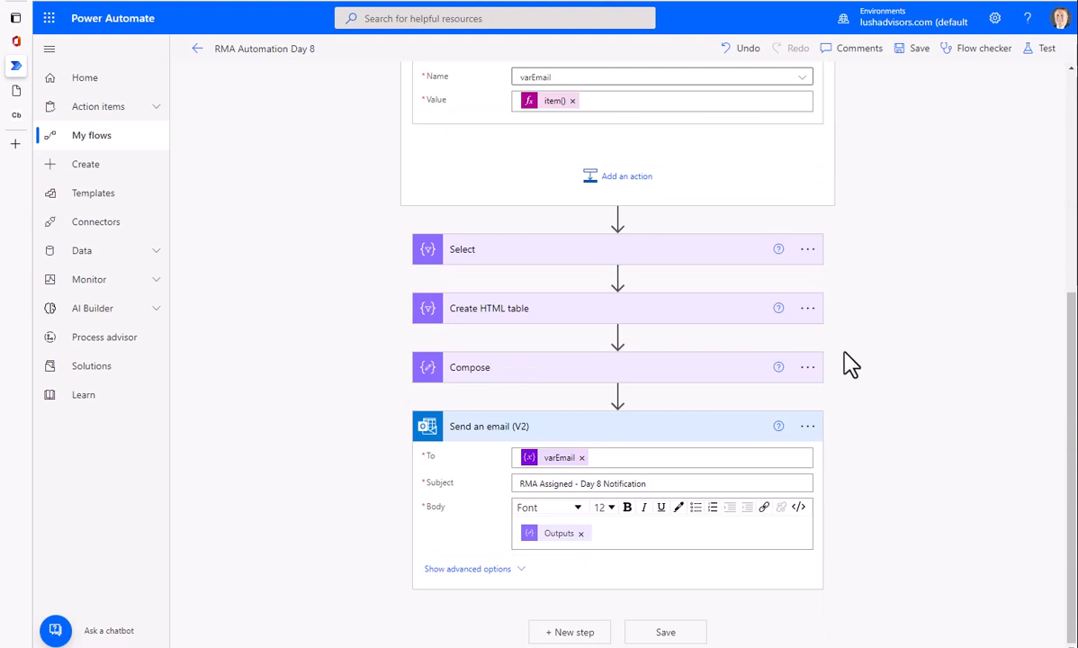
mouse_move(557, 474)
scroll(595, 457, up, 4)
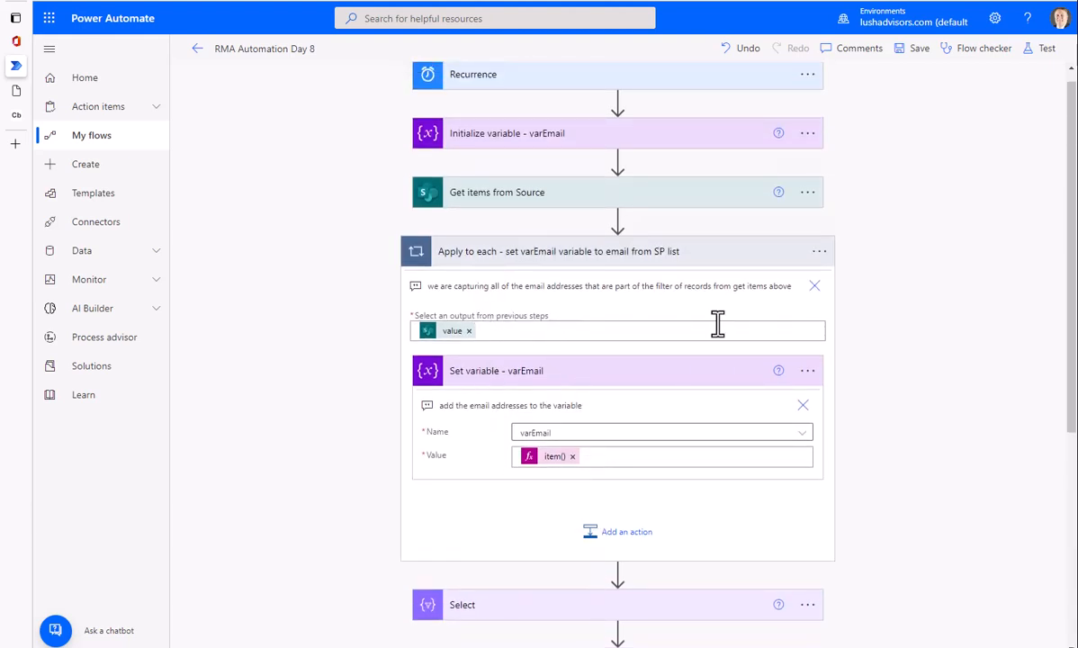
mouse_move(450, 340)
scroll(538, 430, down, 4)
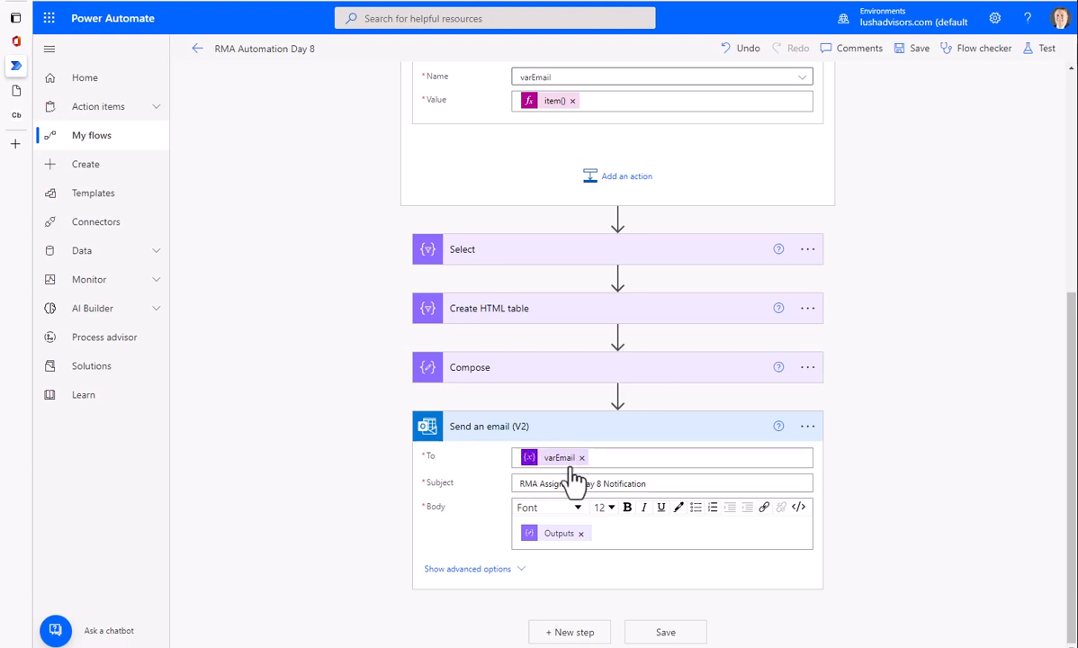
scroll(574, 461, up, 4)
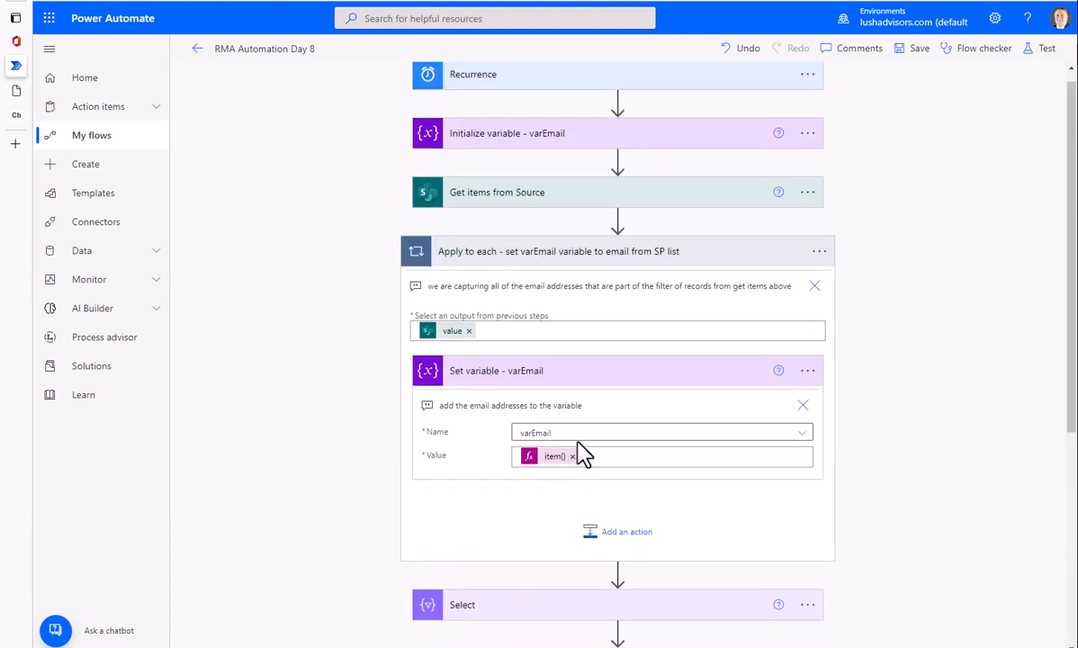
Check the settings of Initialize variable - varEmail and the Get items from Source filter query, collapsing each action again.
scroll(565, 332, up, 1)
click(574, 169)
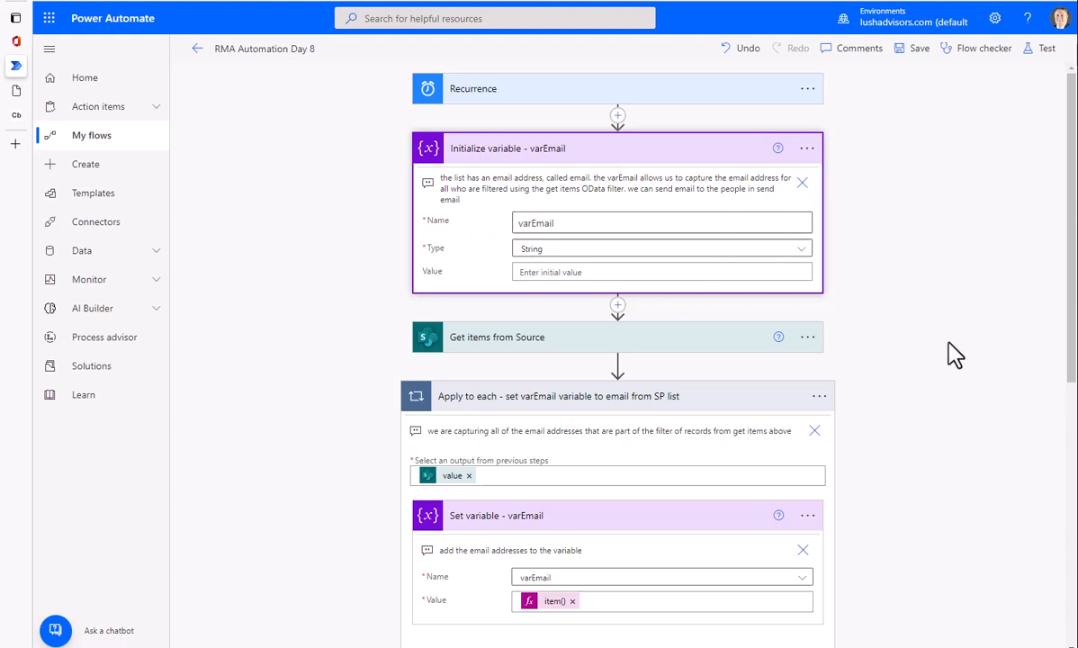
click(691, 151)
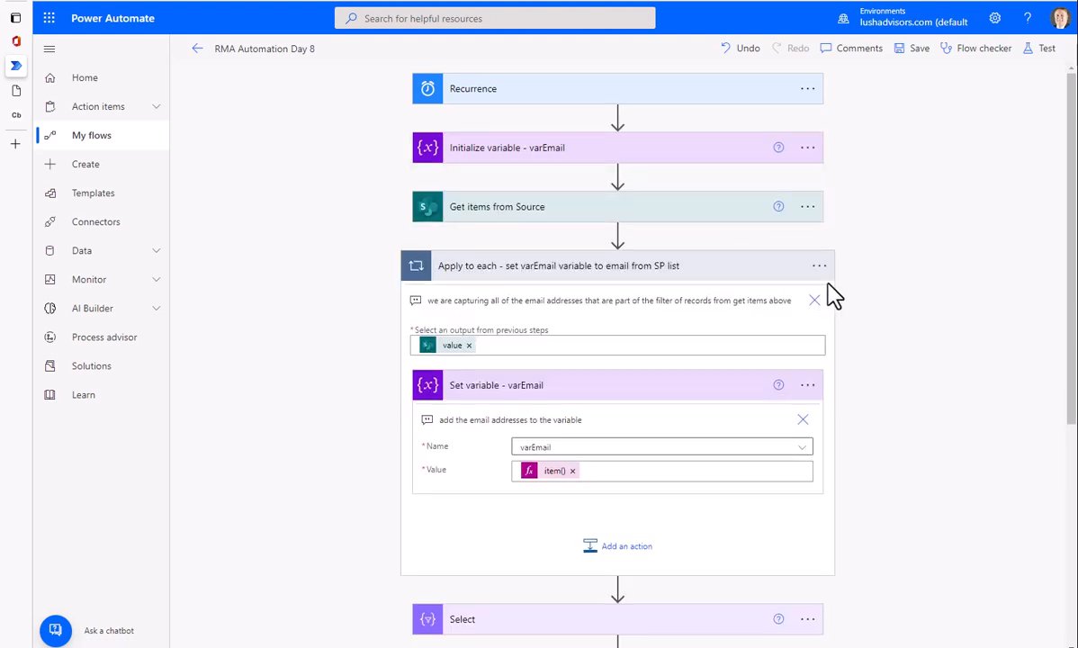
click(482, 217)
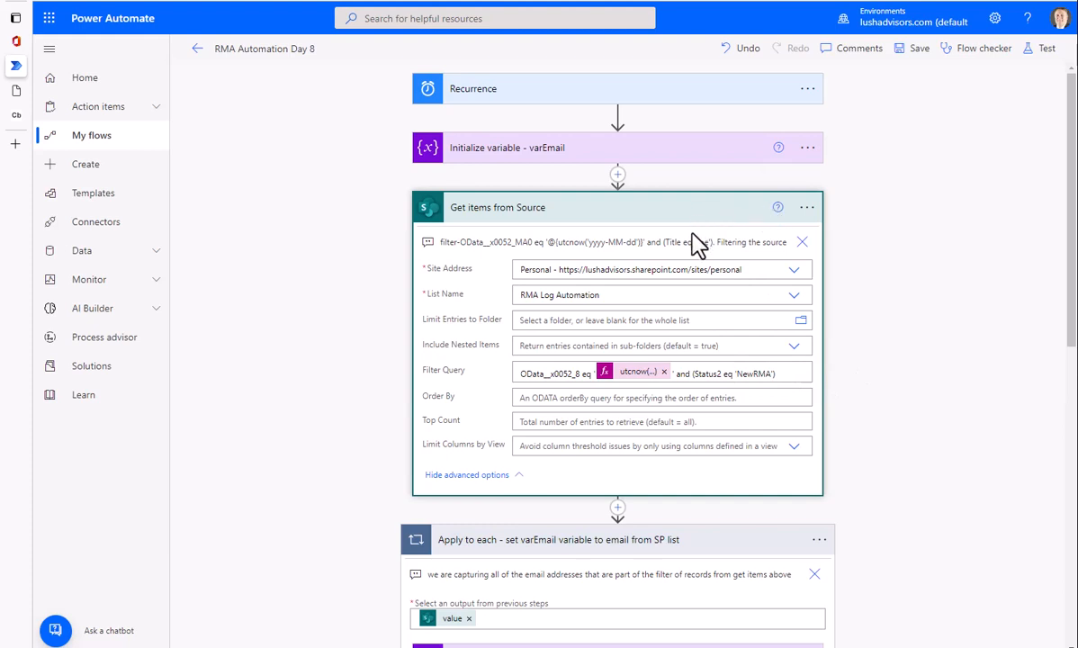
click(661, 220)
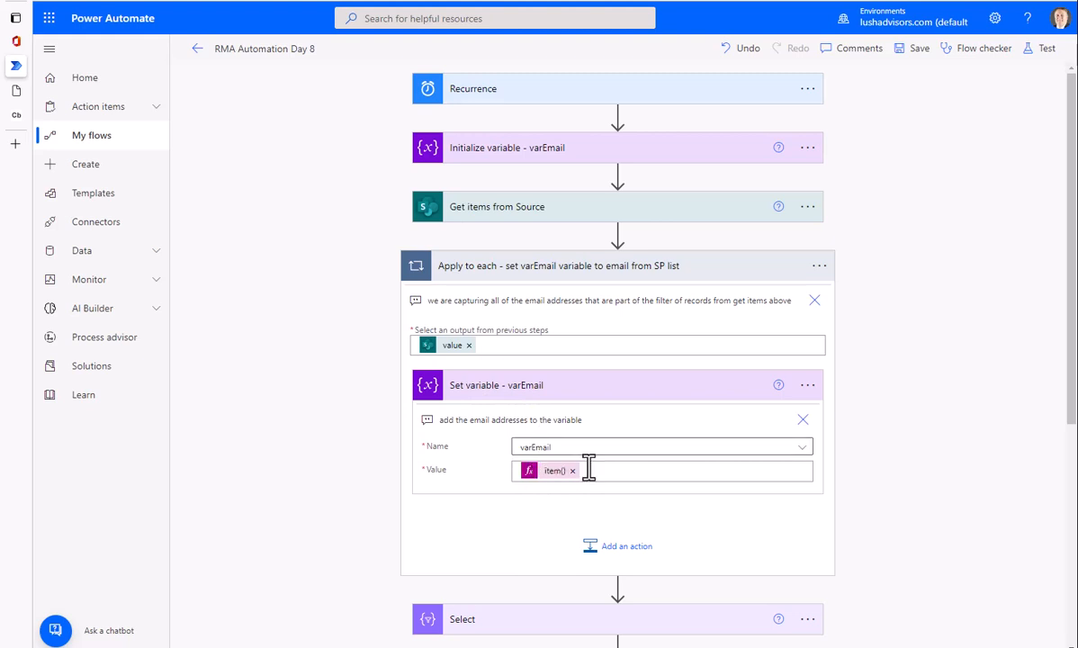
Search the dynamic content for "email" from the Set variable - varEmail value, and close the list without inserting anything.
click(620, 472)
scroll(902, 229, down, 4)
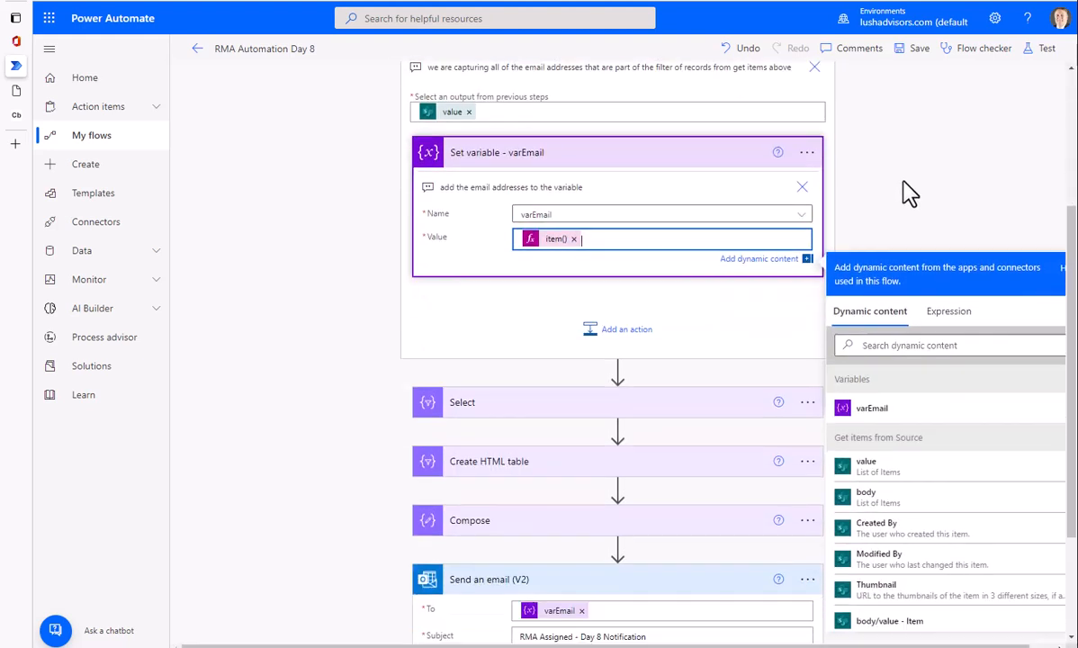
click(890, 228)
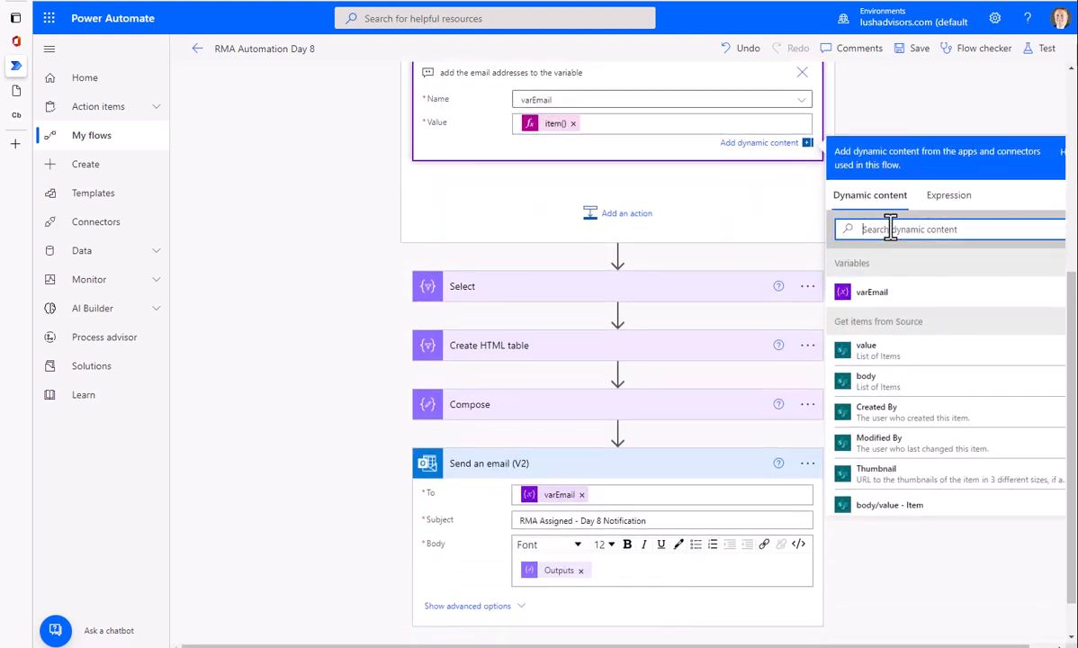
text(email)
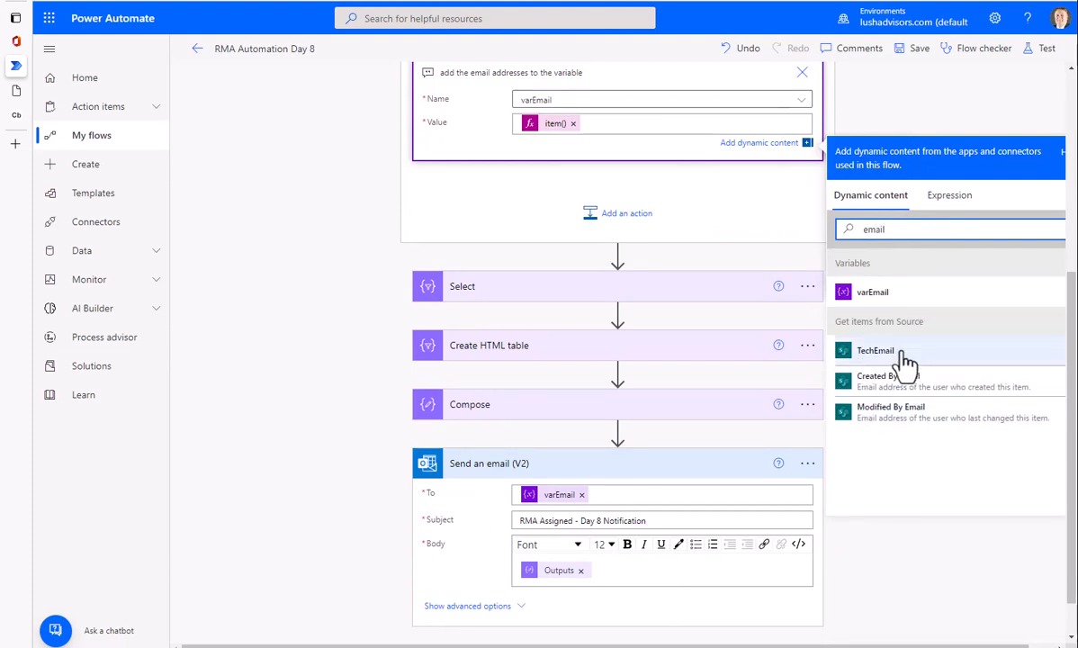
click(929, 101)
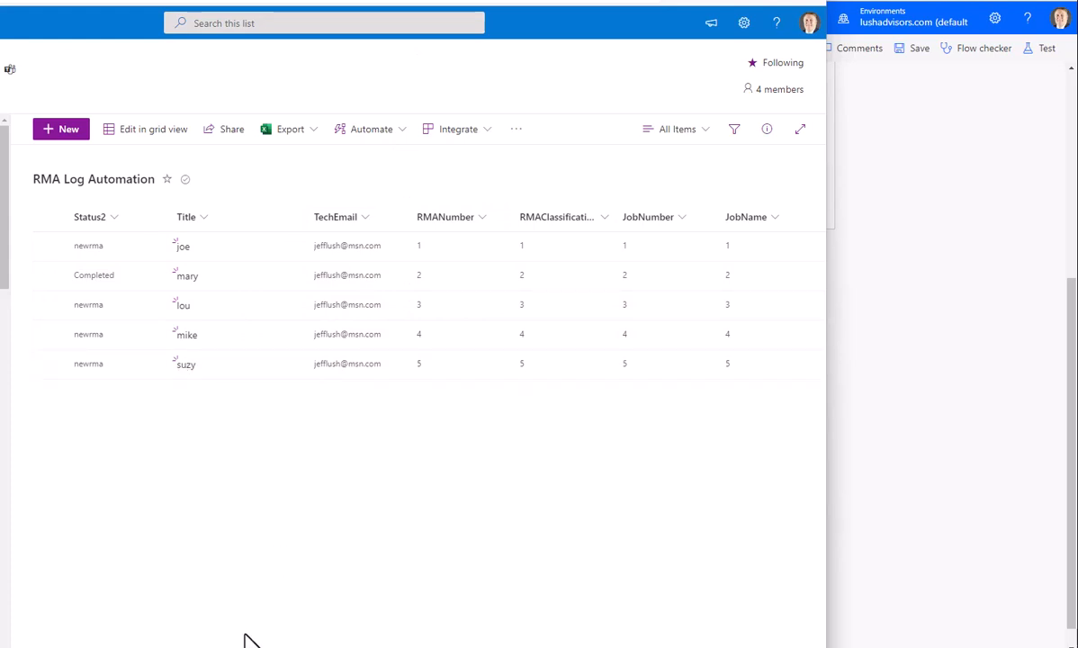
Switch to the RMA Log Automation SharePoint list, look through its columns up to R20, and return to the flow.
drag(582, 3, 577, 0)
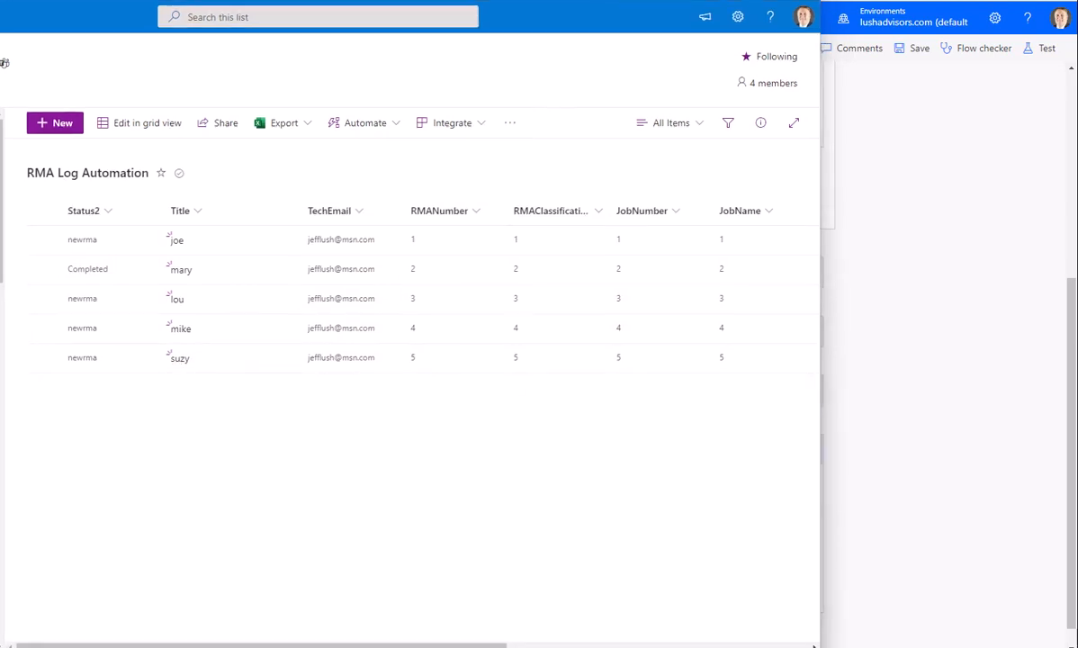
drag(462, 645, 723, 646)
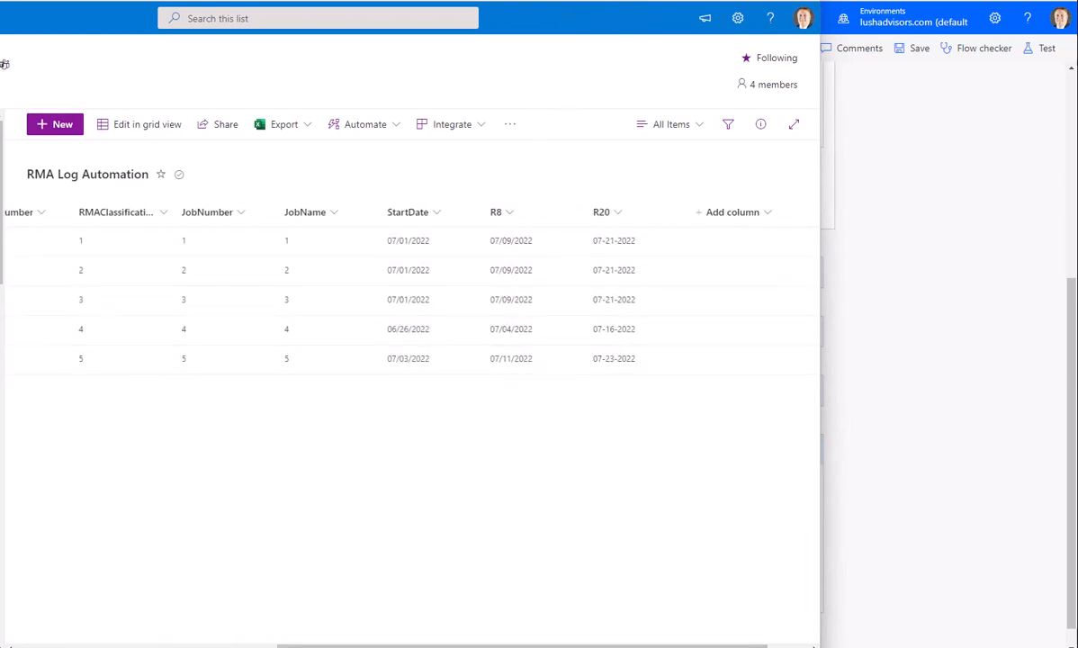
drag(584, 1, 0, 1)
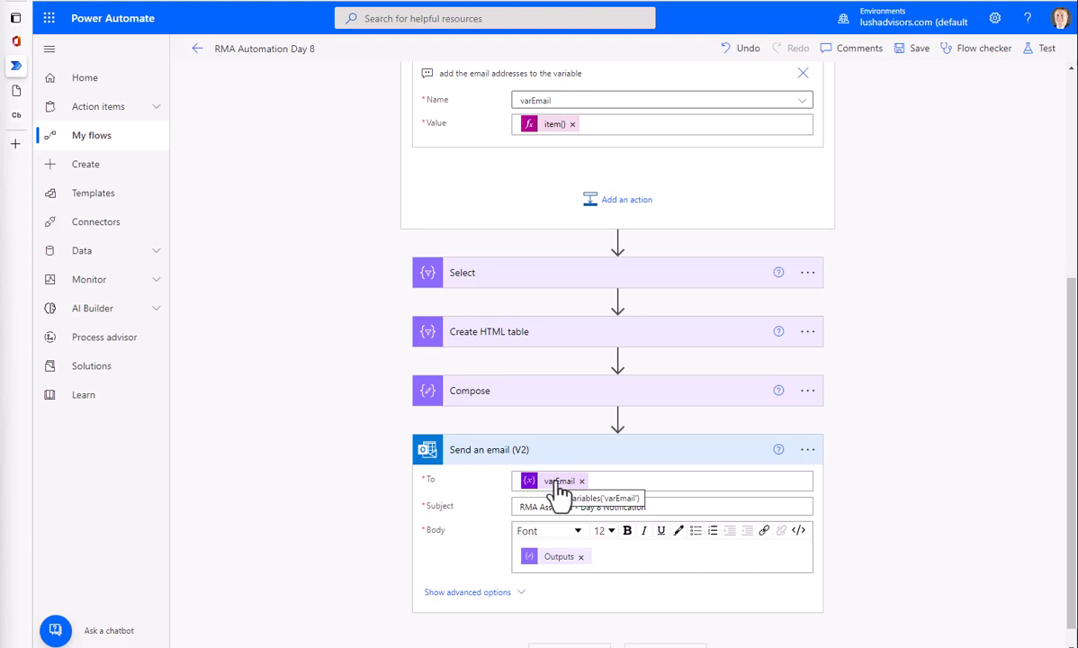
Open the failed run of RMA Automation Day 8 and examine the inputs and outputs of its Send an email (V2) action.
click(197, 50)
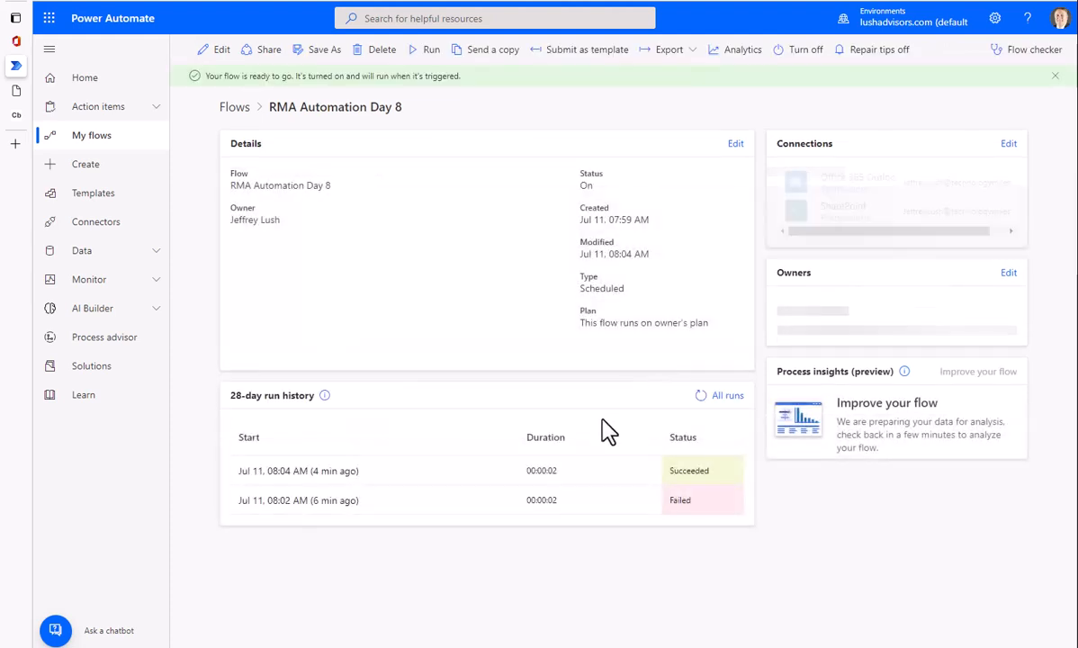
click(281, 501)
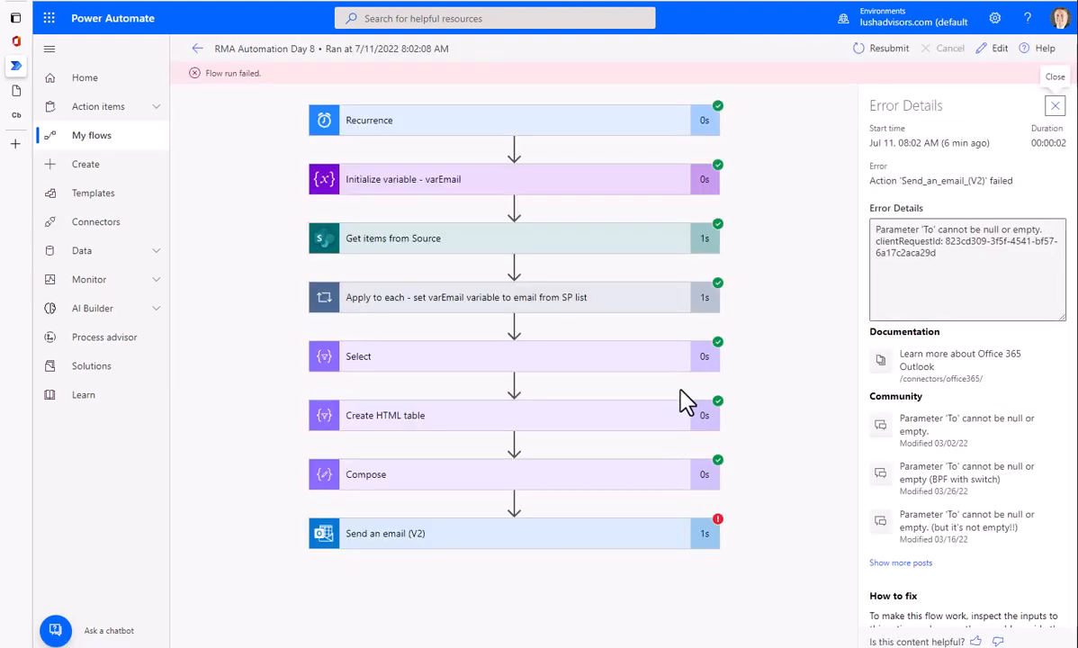
click(521, 534)
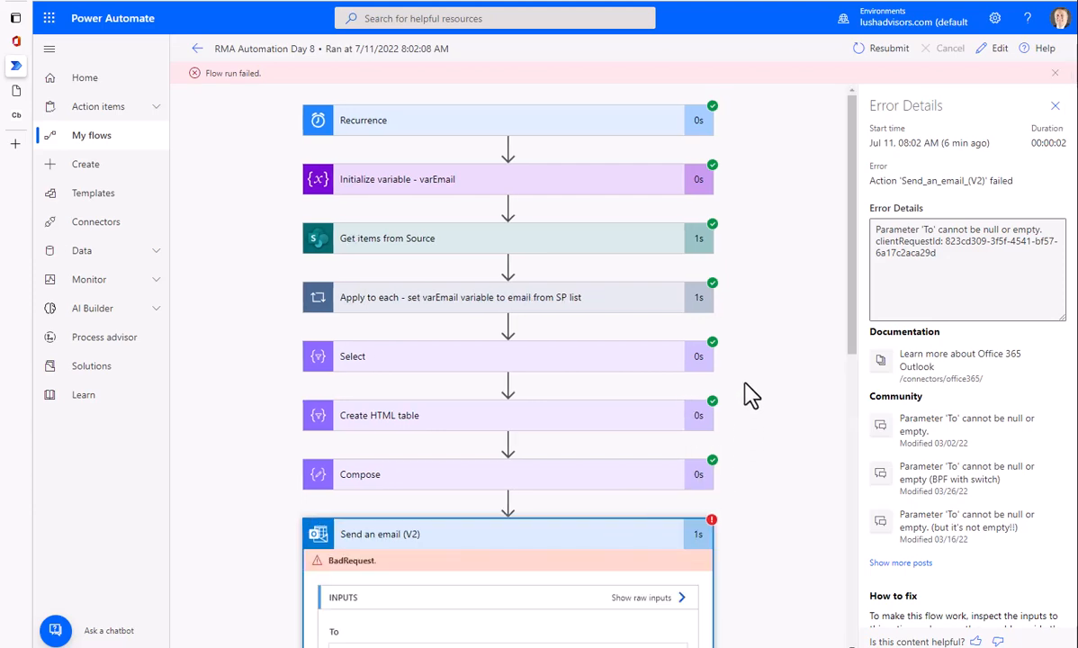
scroll(751, 395, down, 6)
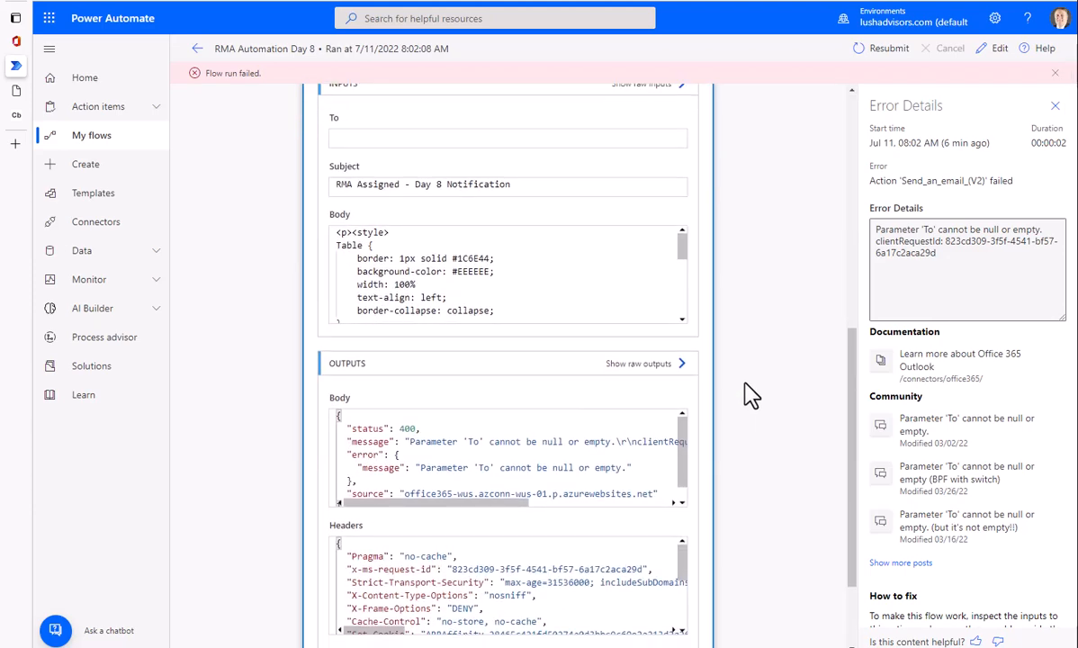
scroll(751, 396, down, 2)
scroll(751, 396, up, 10)
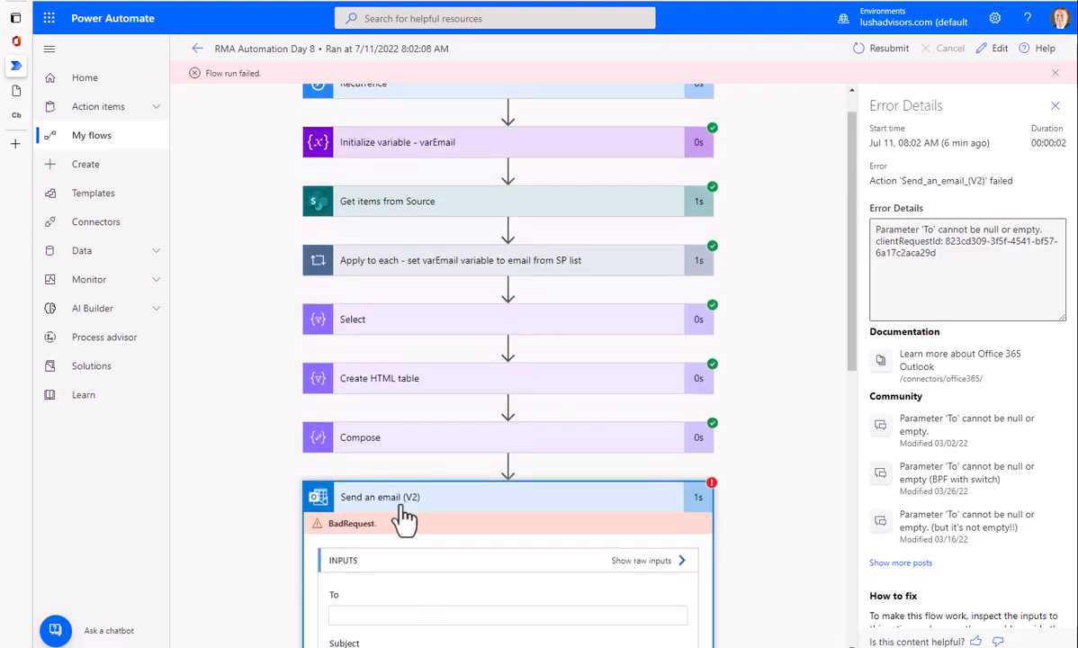
Open the failed run's Get items from Source output, and inspect the returned record's Status2 and email fields in the Code Beautify JSON Viewer.
click(407, 211)
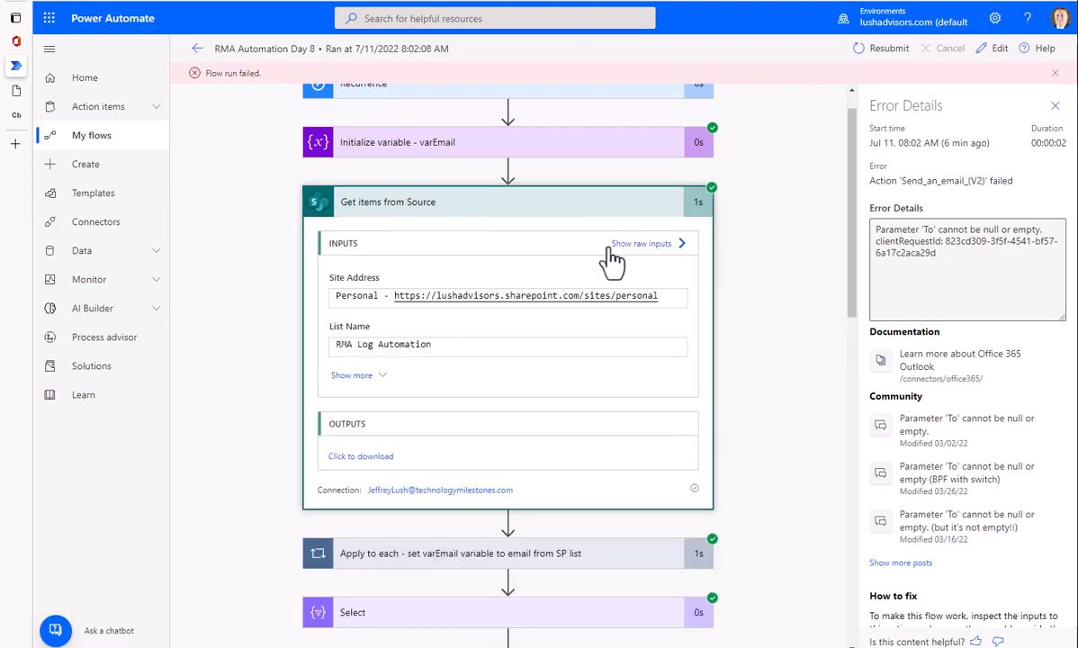
click(361, 456)
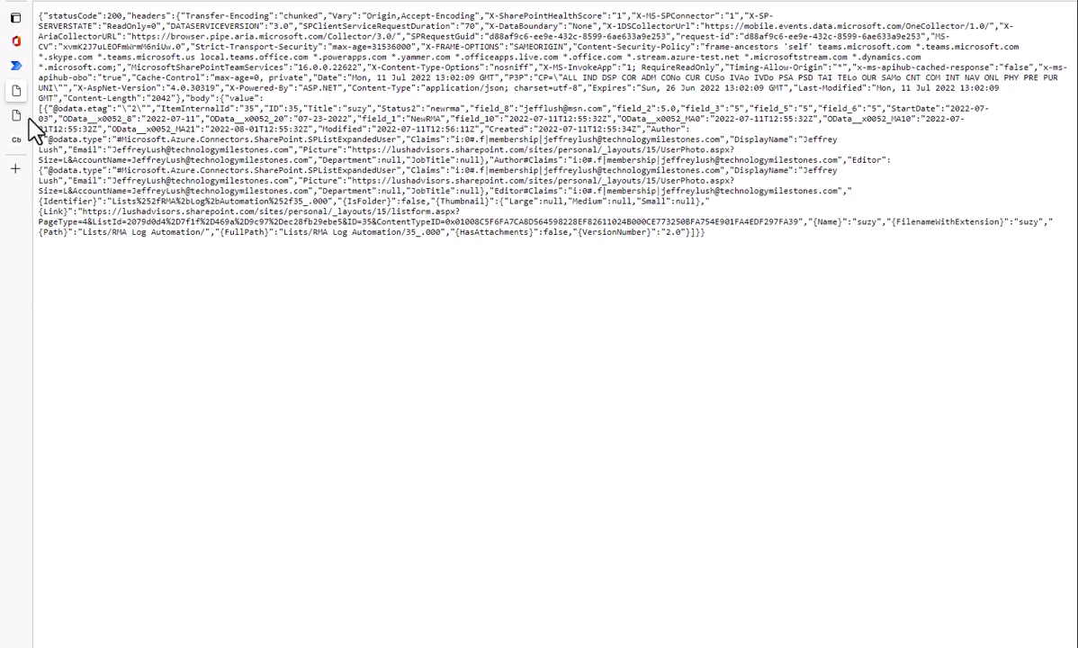
click(20, 144)
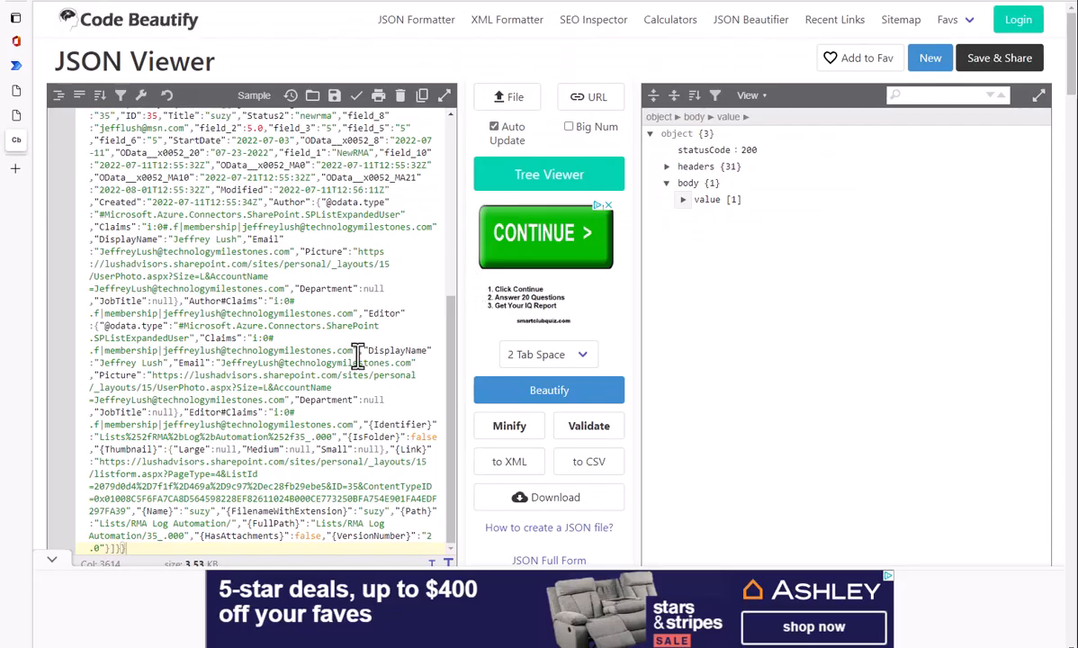
click(684, 200)
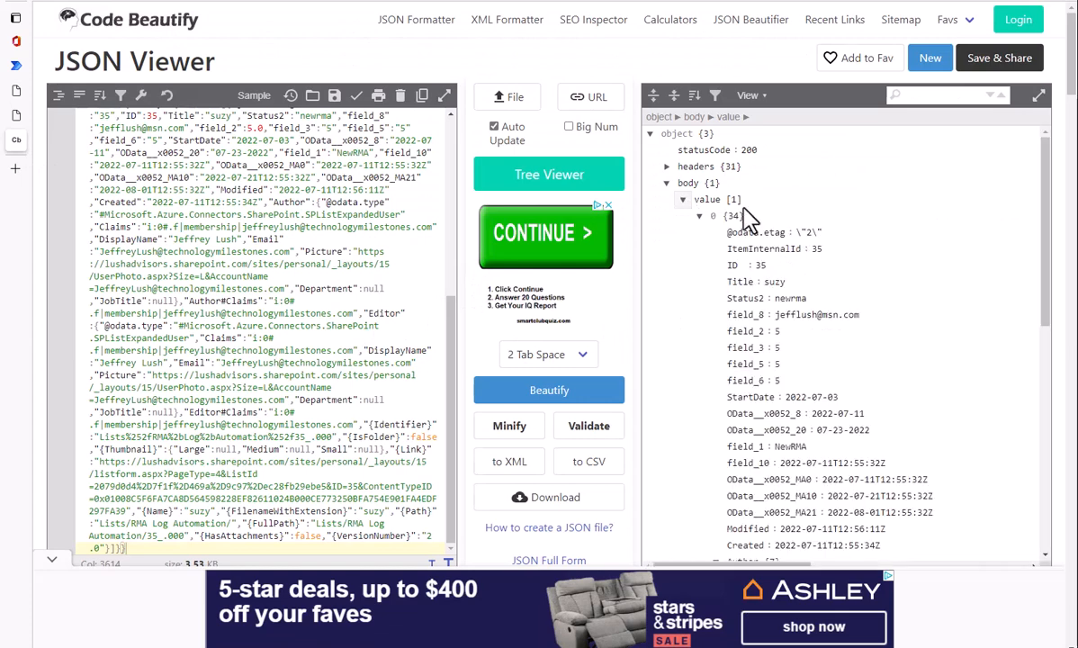
double_click(787, 298)
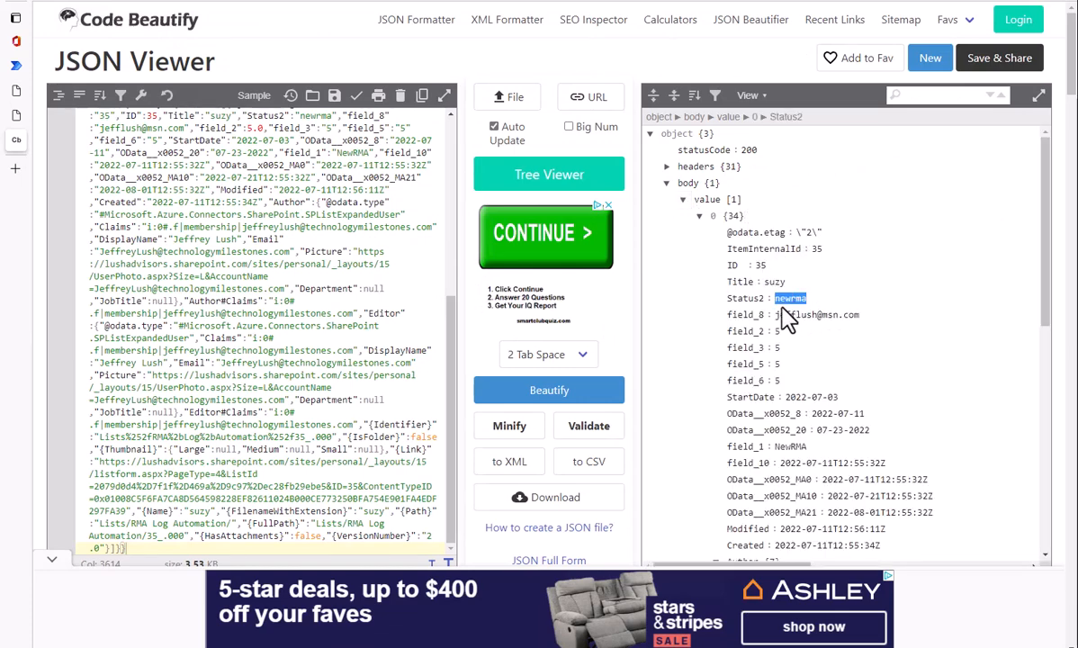
scroll(894, 354, down, 3)
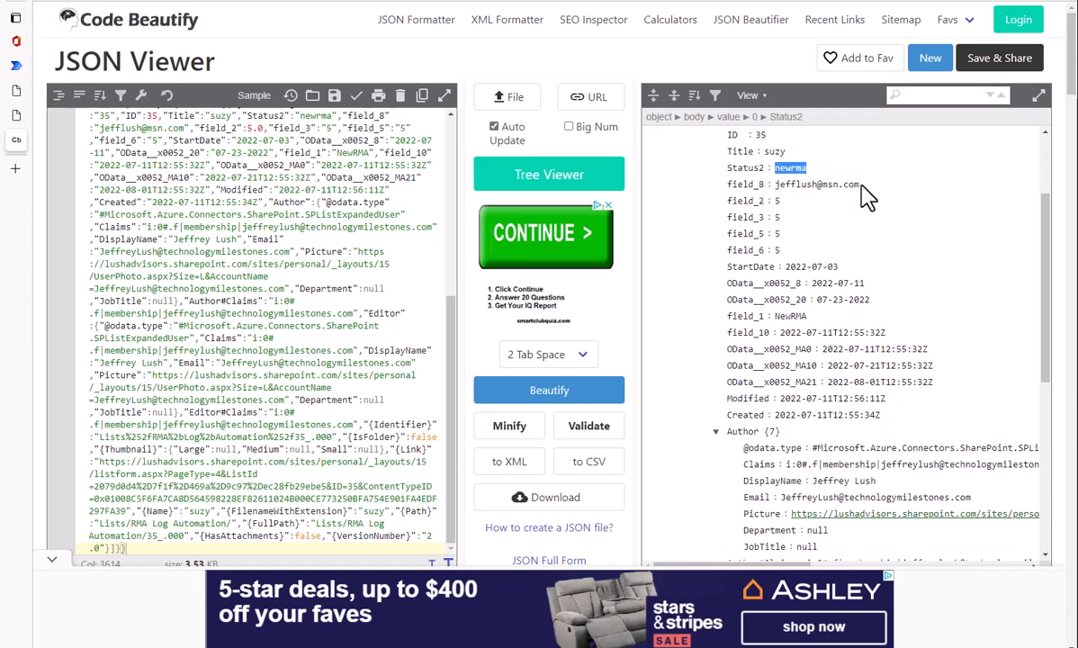
Compare the record's field_8 name and value in the JSON Viewer with the TechEmail column of the RMA Log Automation SharePoint list.
drag(774, 184, 855, 190)
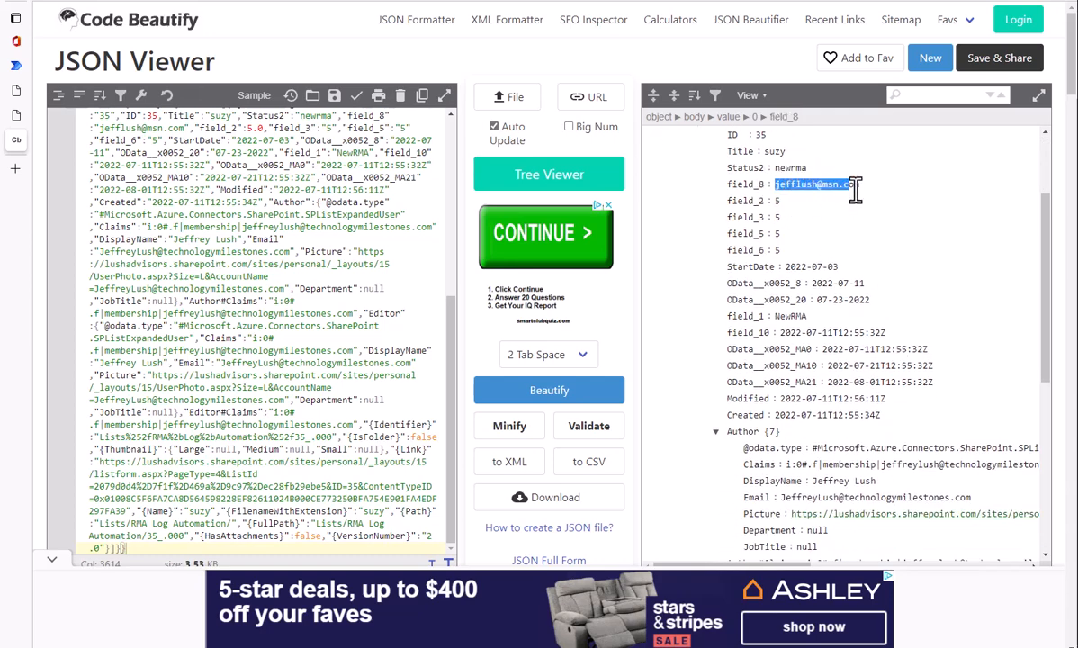
double_click(762, 186)
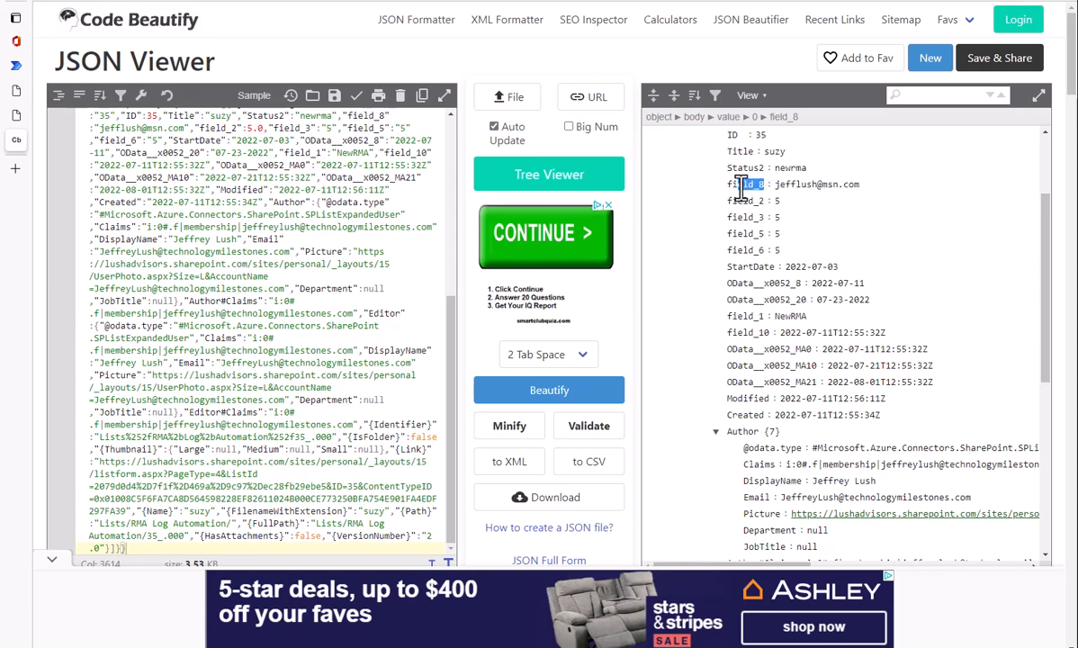
mouse_move(0, 0)
mouse_down()
mouse_move(470, 0)
mouse_move(410, 2)
mouse_up()
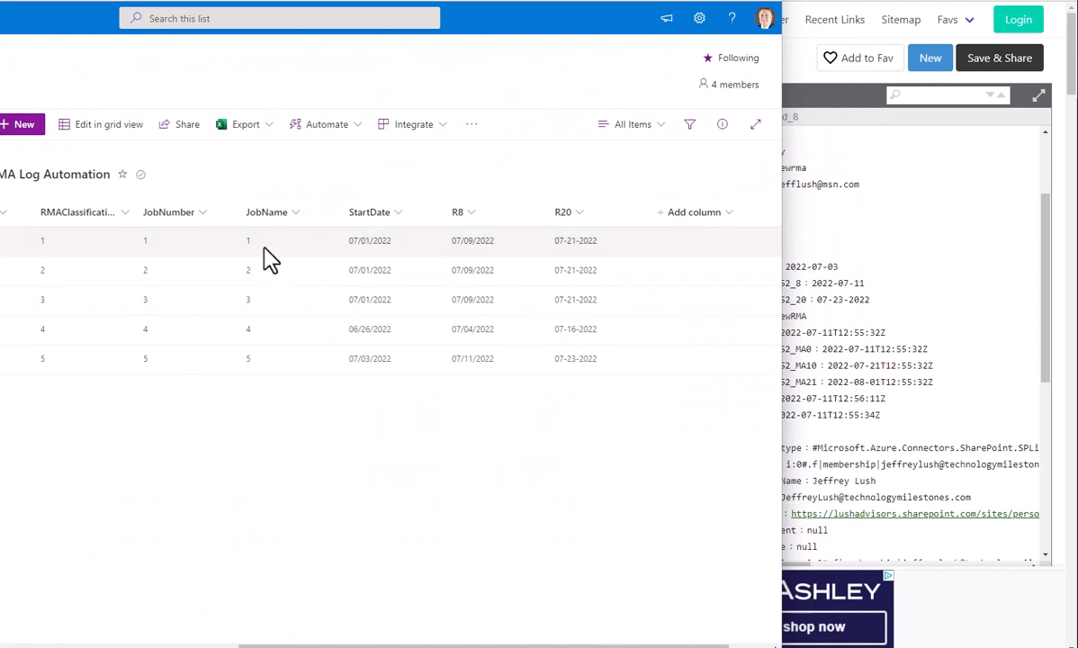
drag(386, 1, 571, 1)
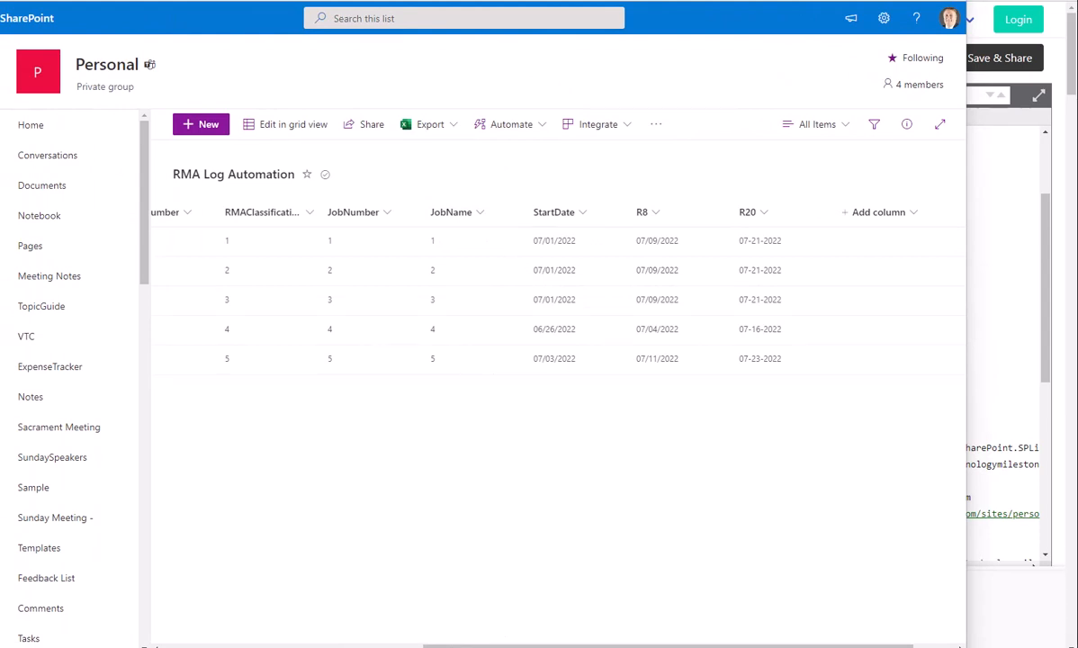
drag(499, 646, 309, 646)
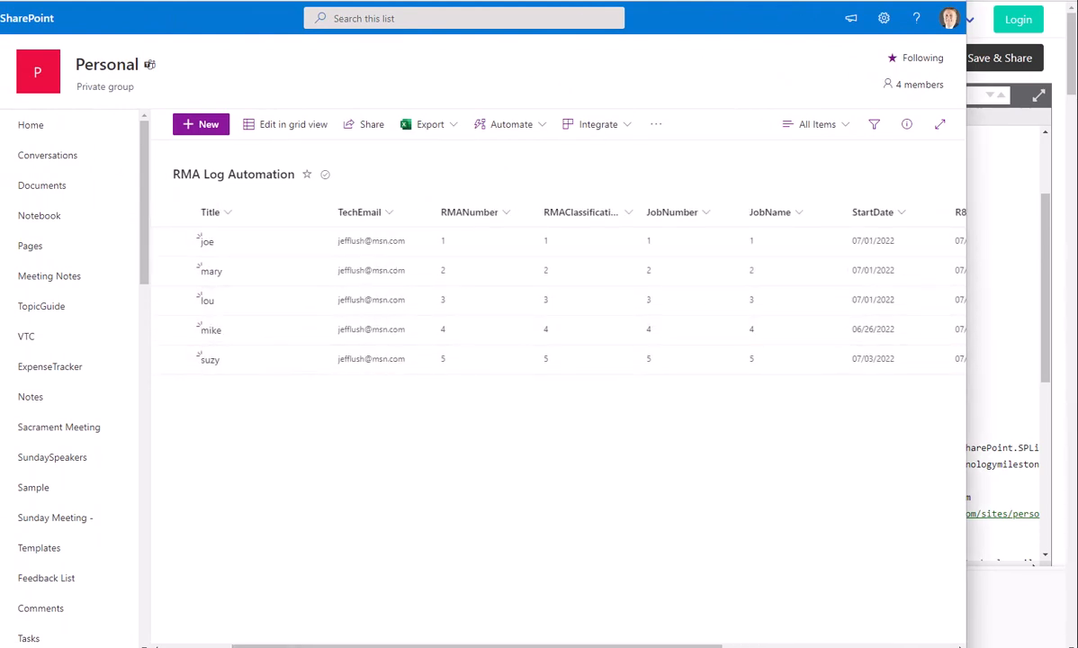
drag(756, 0, 0, 0)
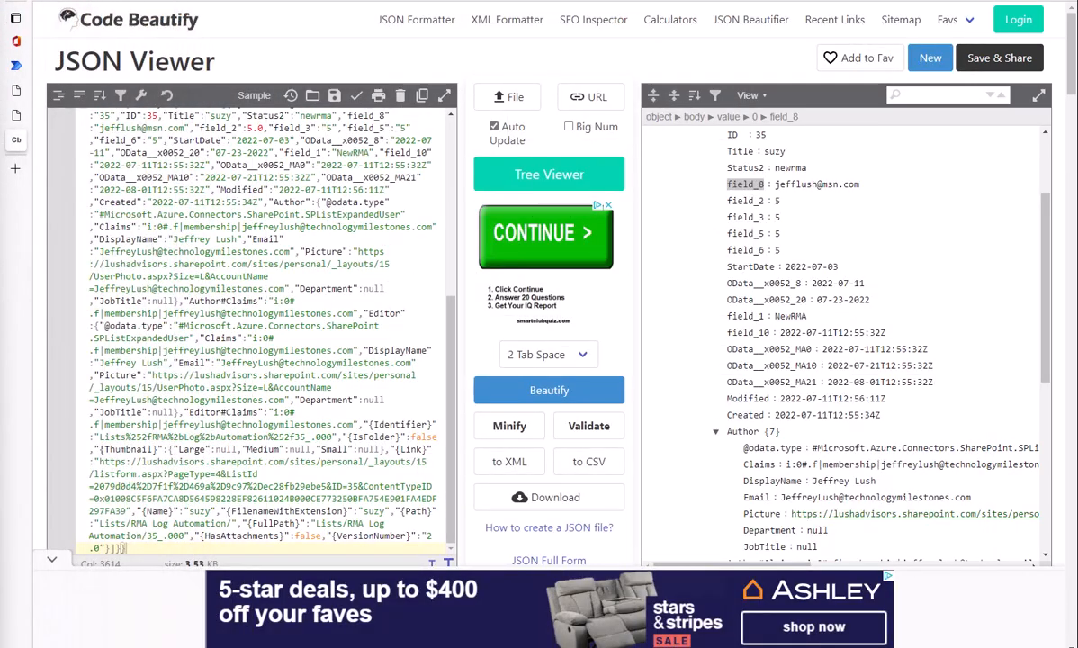
Switch to the failed run in Power Automate and examine the Set variable - varEmail output value and the Send an email (V2) error details.
click(15, 69)
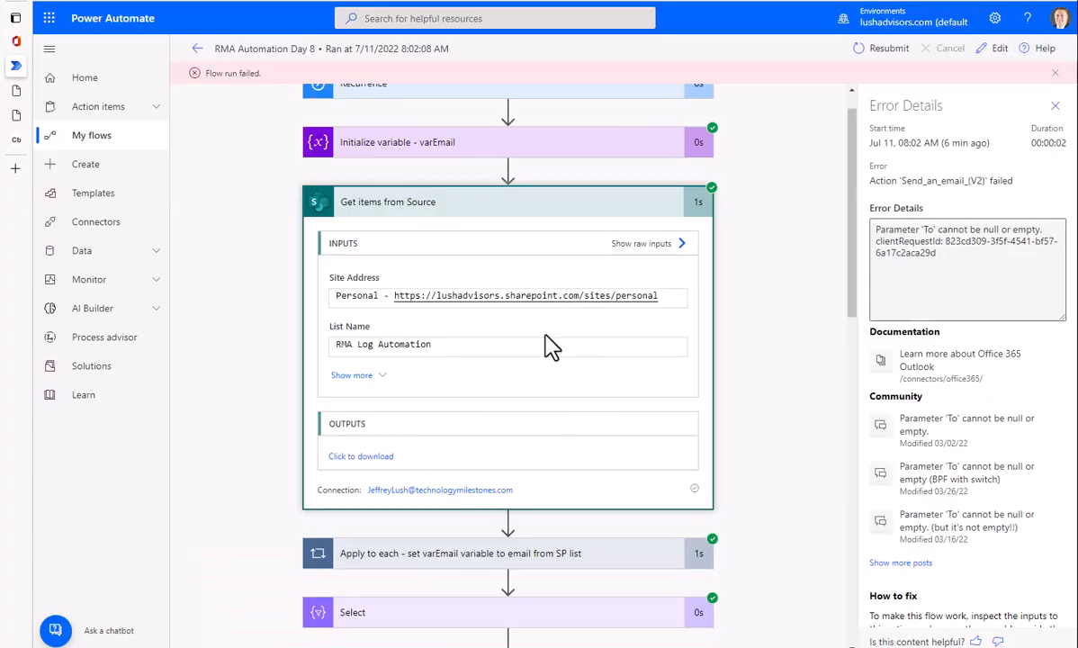
scroll(521, 414, down, 3)
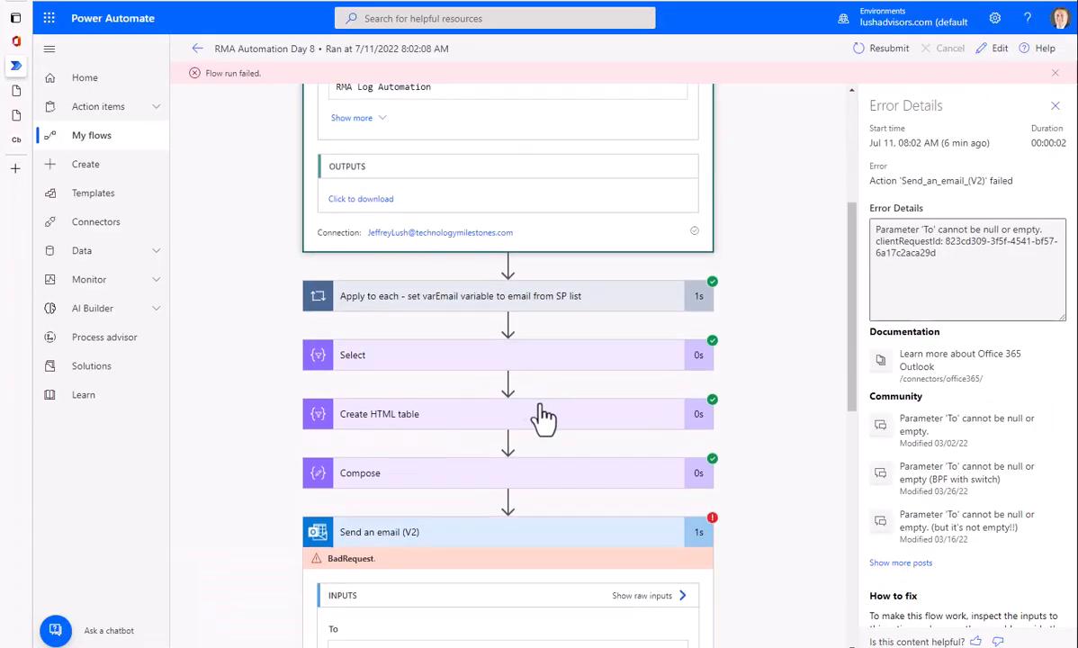
click(500, 313)
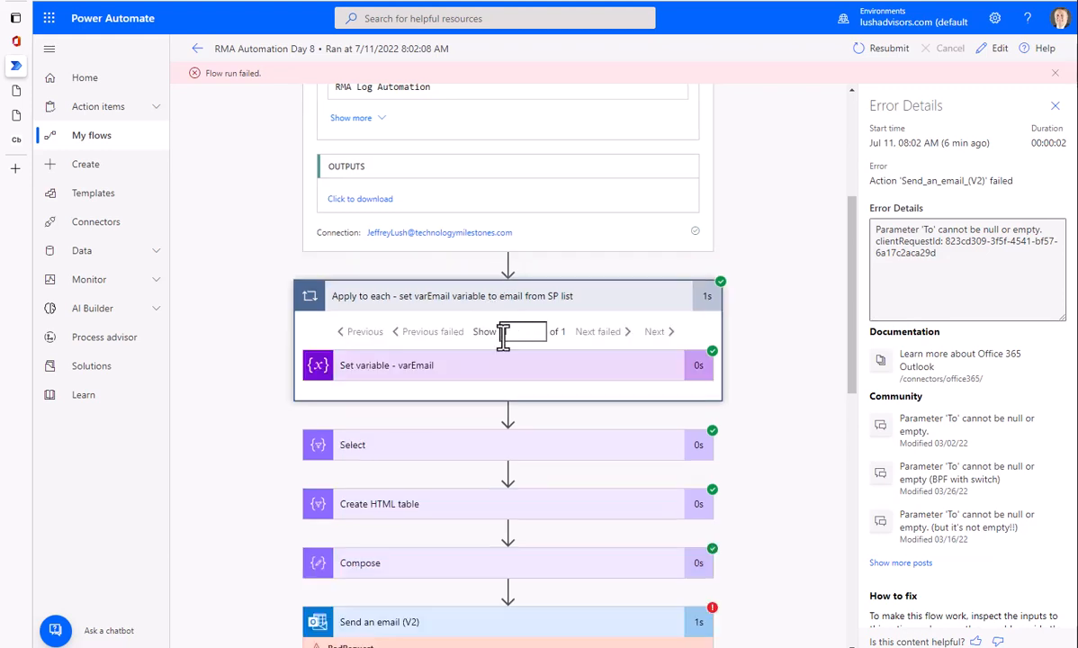
click(402, 359)
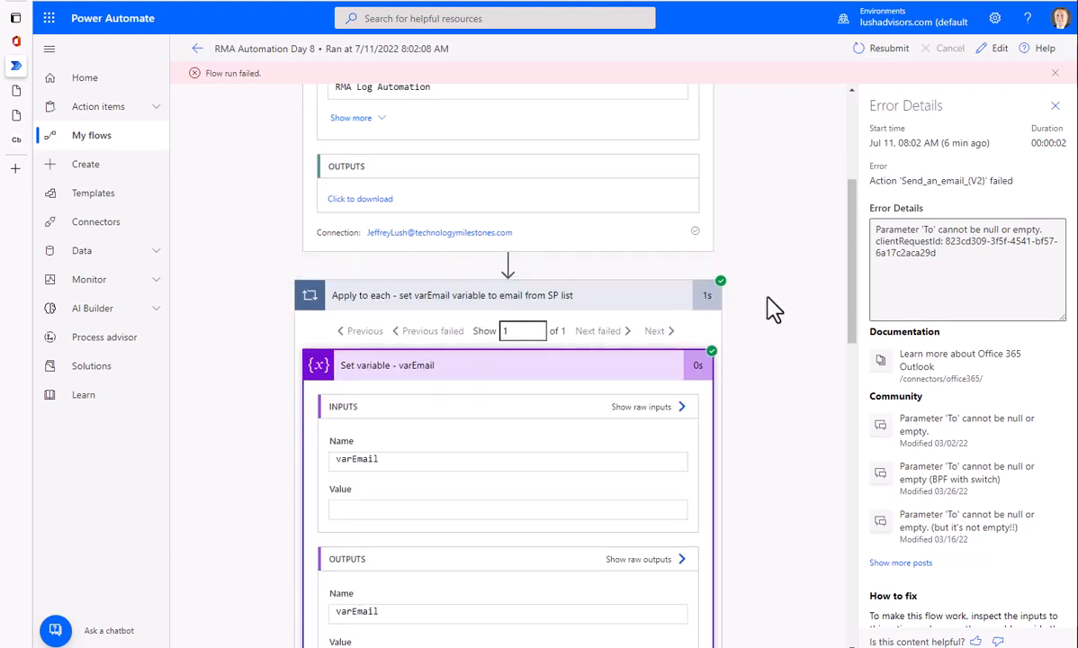
scroll(733, 275, down, 3)
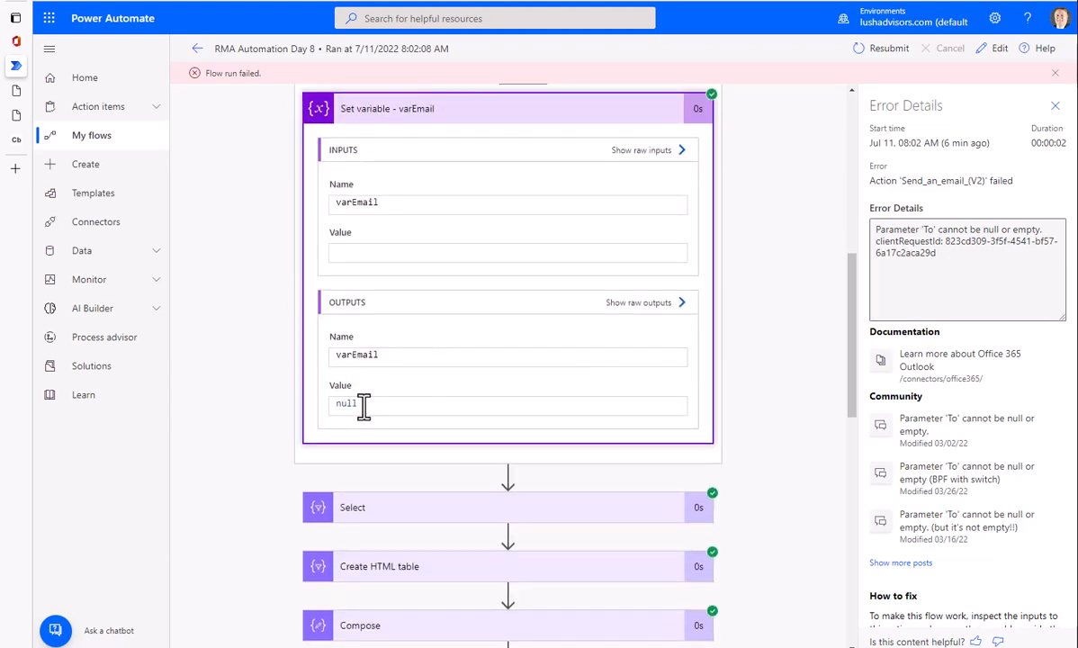
drag(363, 405, 333, 419)
scroll(560, 439, down, 5)
scroll(546, 478, down, 3)
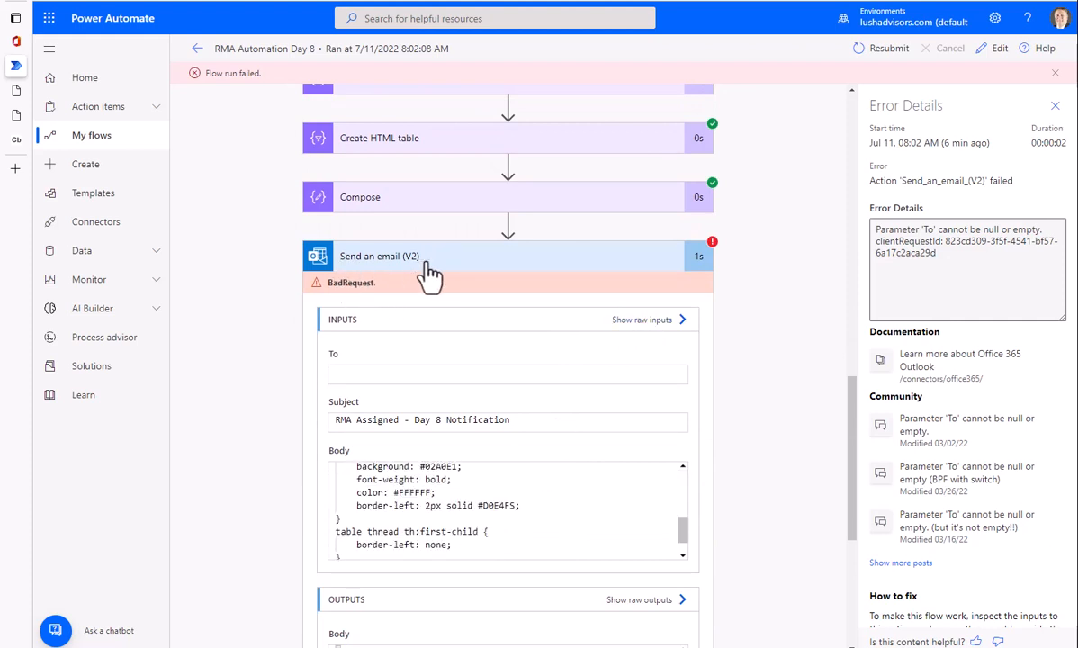
drag(919, 229, 1045, 236)
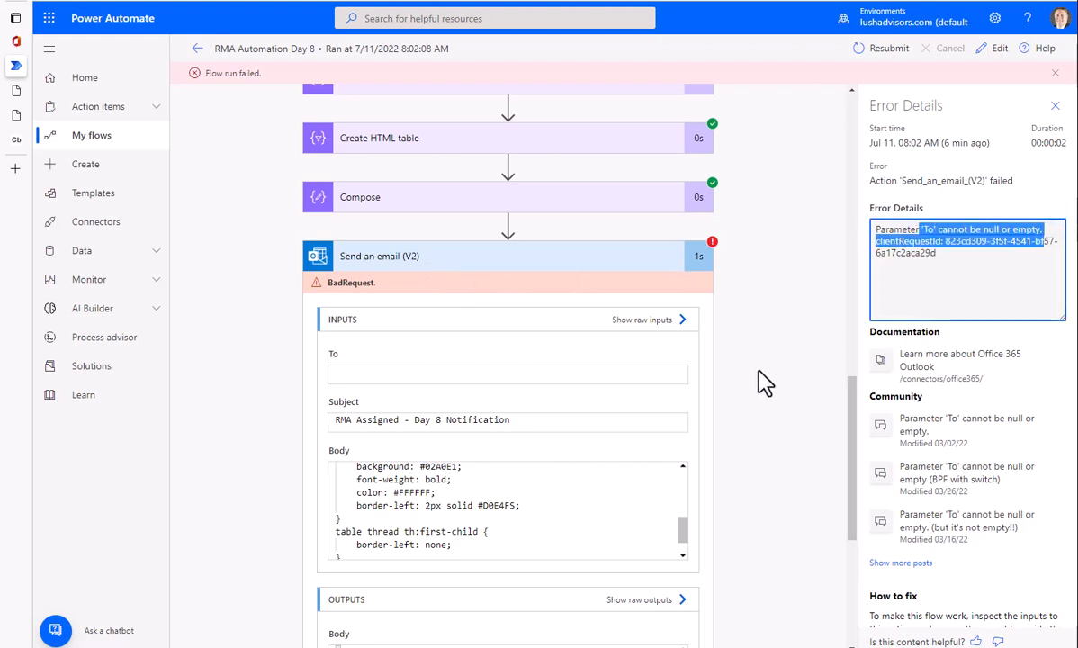
Recheck the SharePoint list's TechEmail column and the field_8 name in the JSON Viewer, and return to the failed run.
key(alt+Tab)
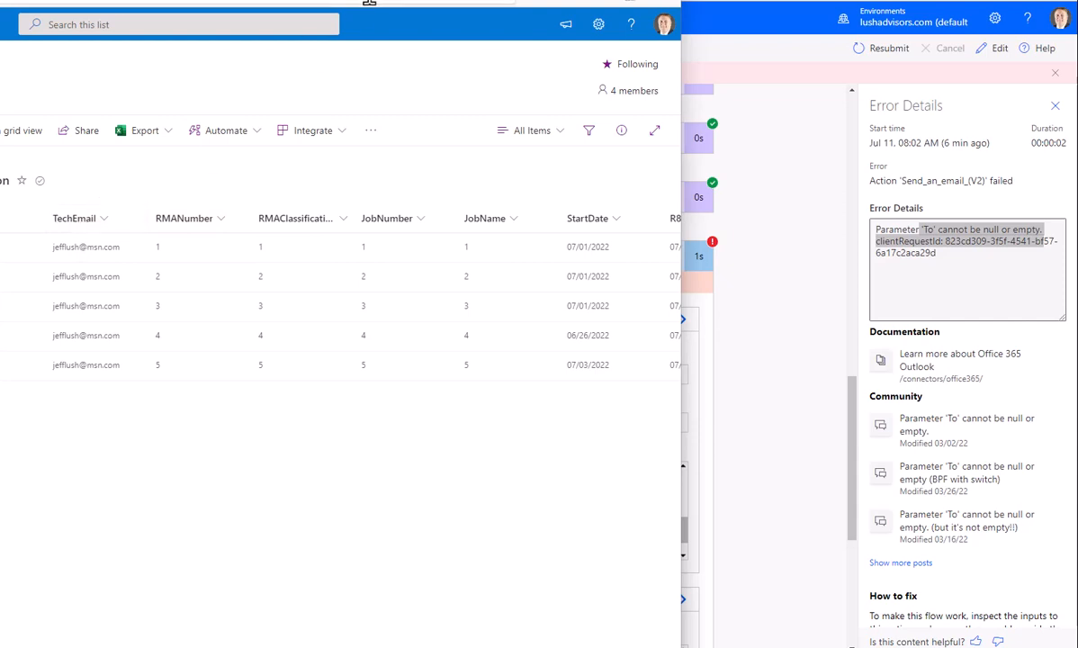
drag(495, 1, 0, 6)
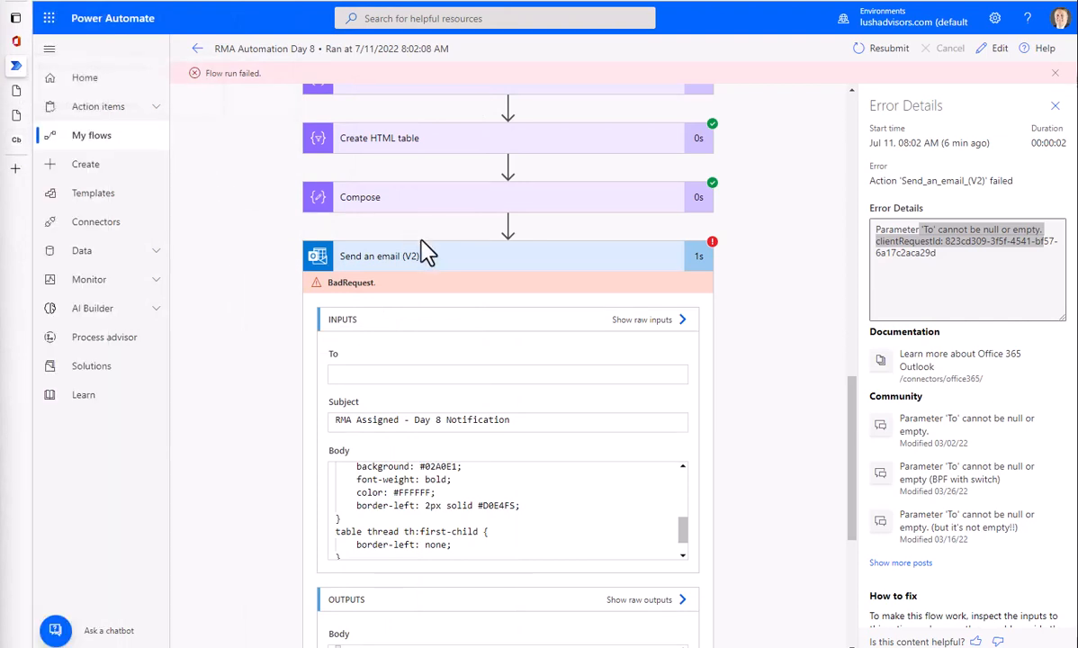
click(20, 141)
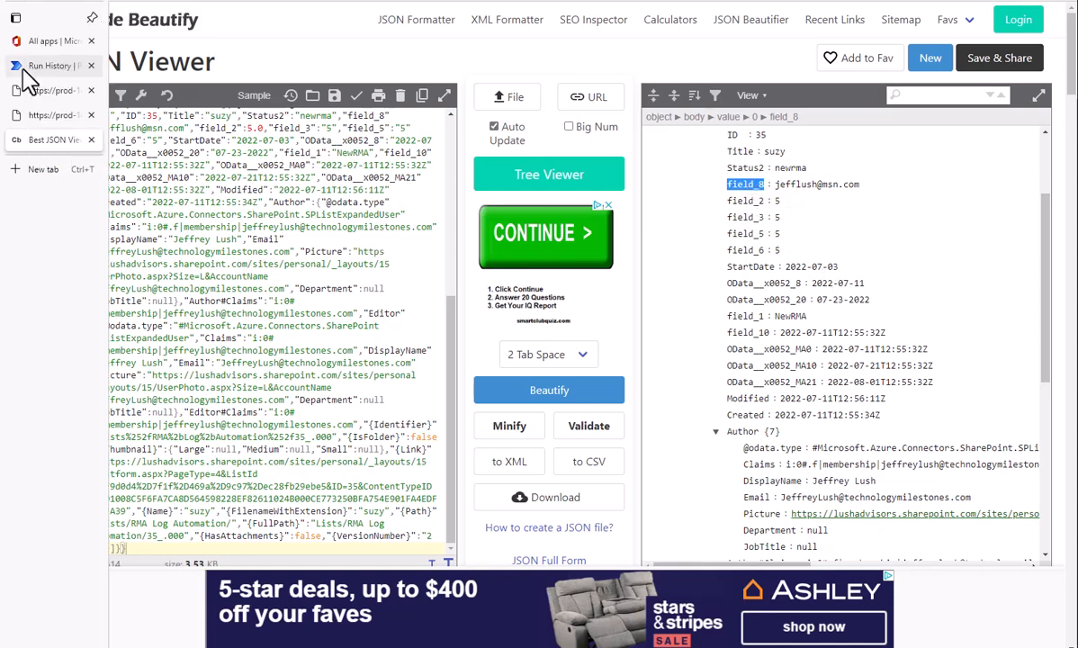
click(19, 69)
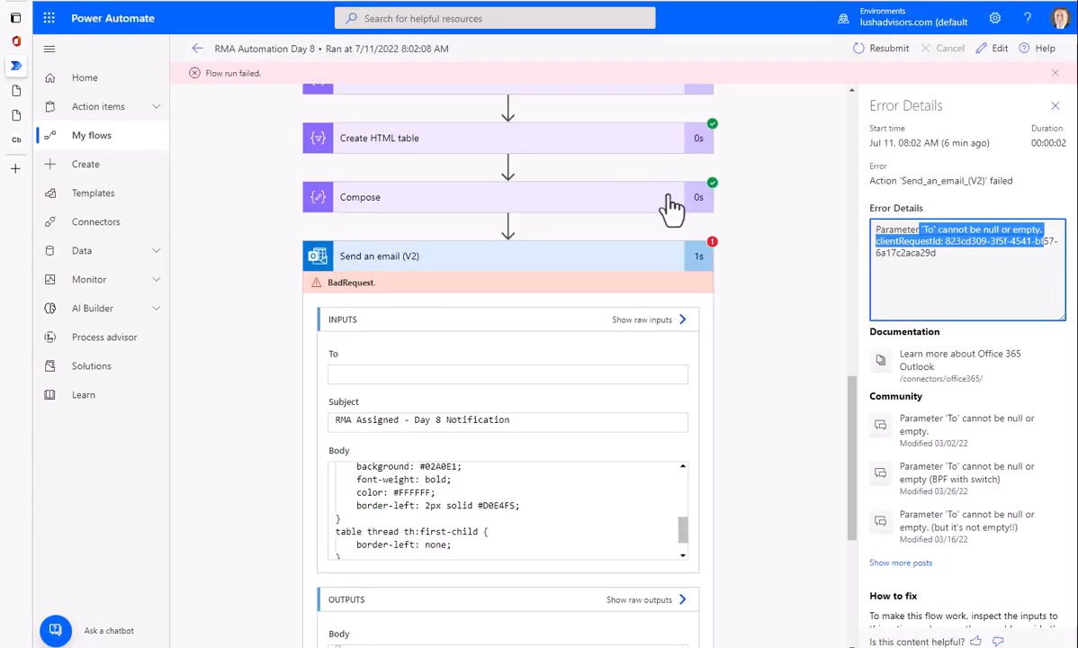
Open the flow for editing and remove the TechEmail token from the value of Set variable - varEmail inside the Apply to each loop.
scroll(669, 203, up, 5)
click(997, 49)
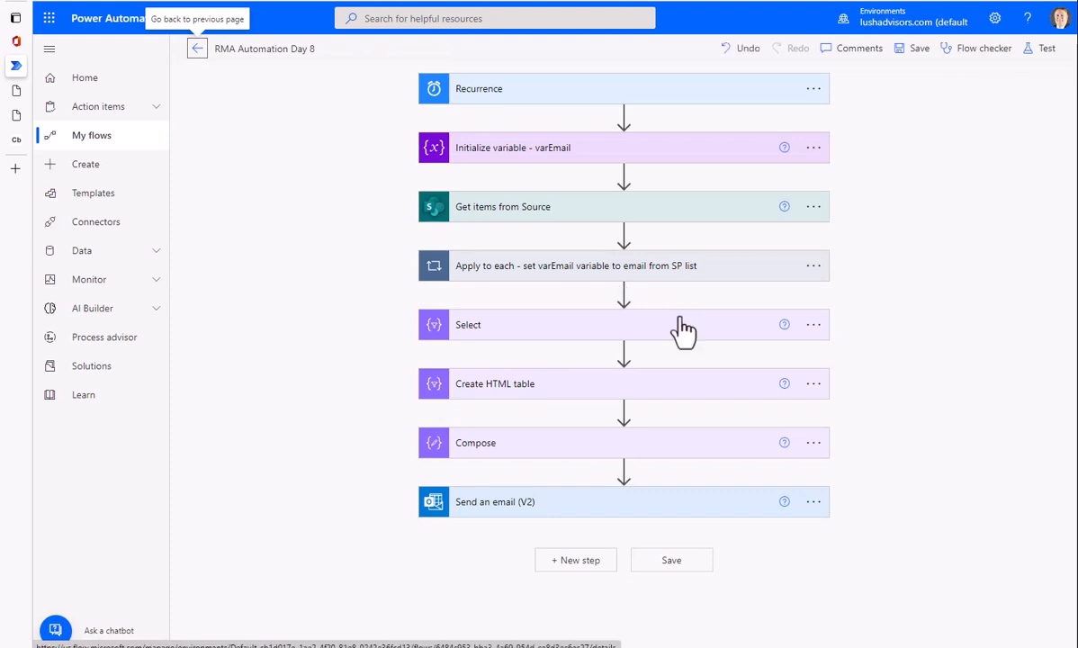
click(539, 276)
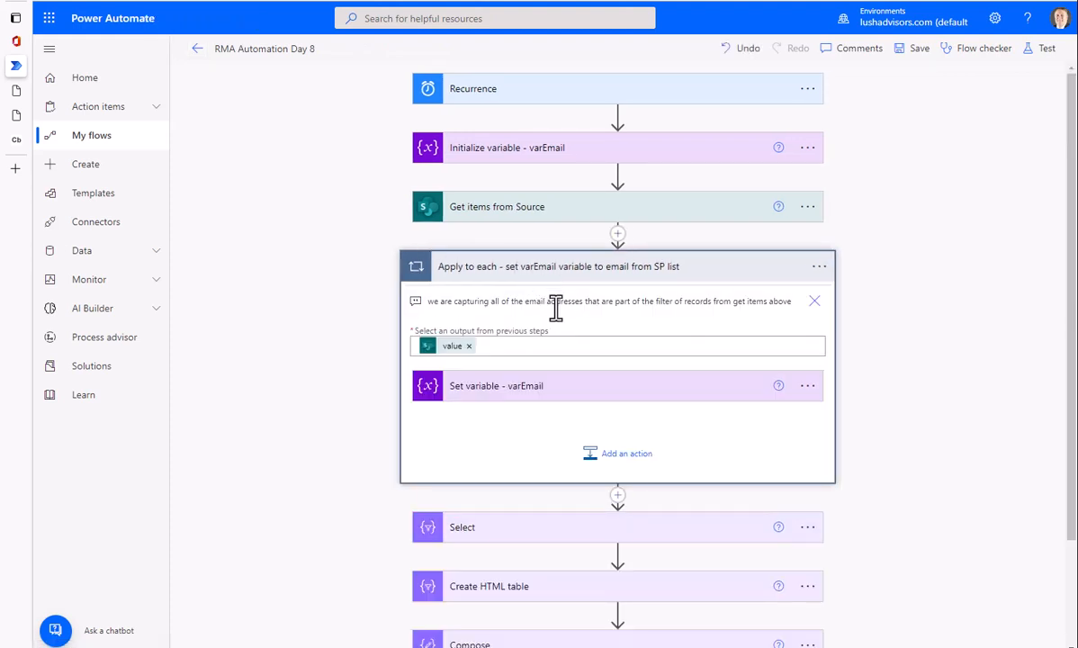
click(580, 392)
scroll(885, 310, down, 3)
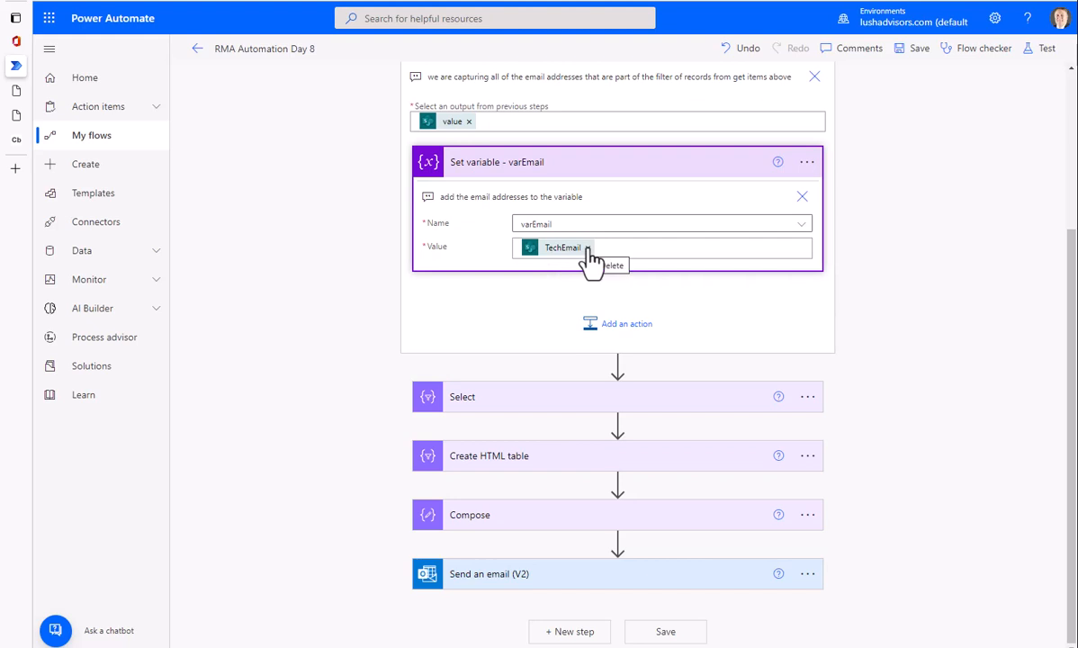
click(588, 249)
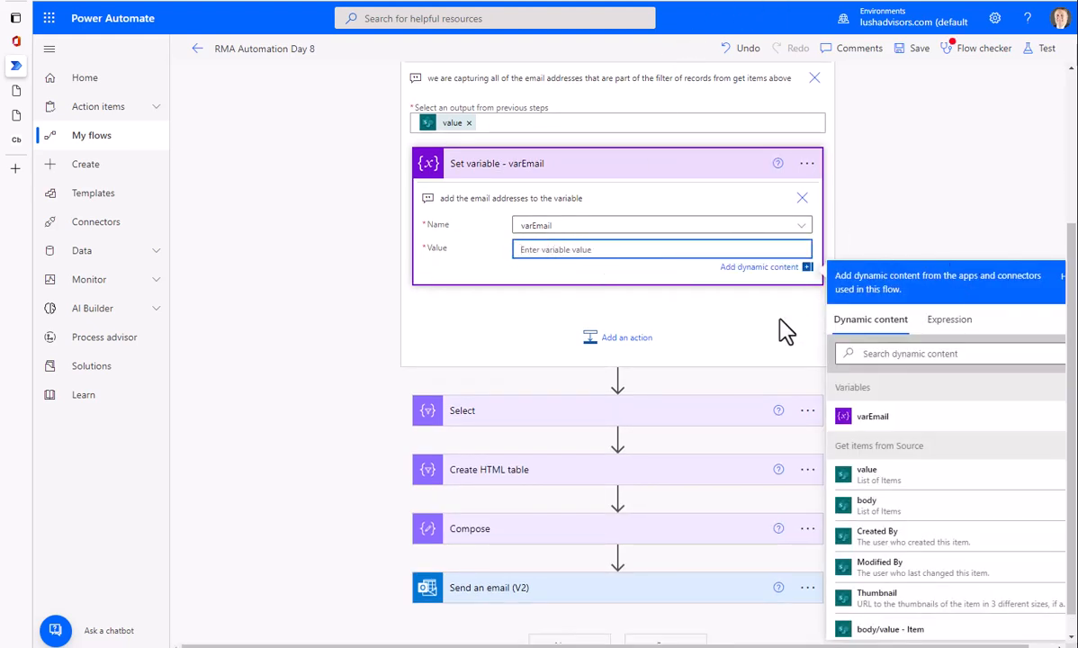
Set the varEmail variable's value to the expression item().field_8.
click(951, 320)
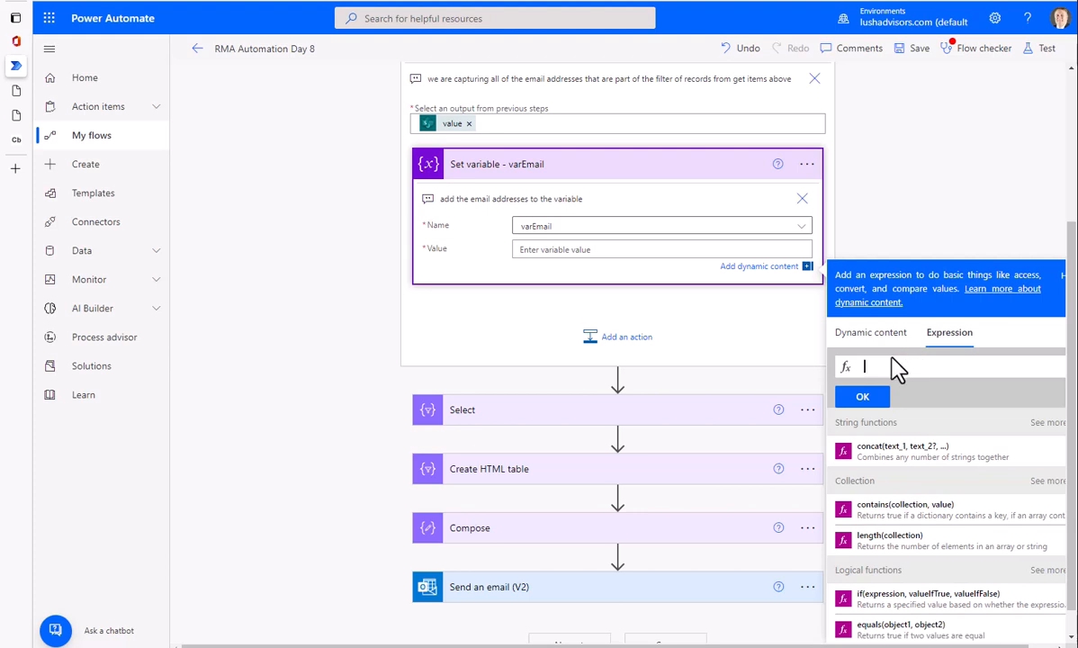
text(item(?)
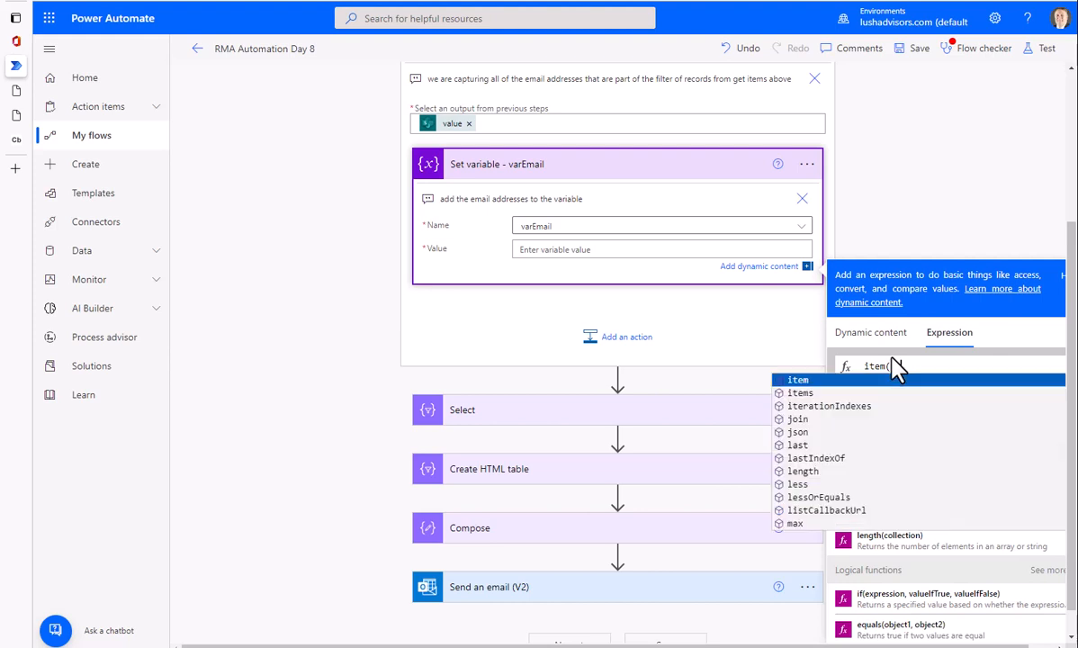
text(.fil)
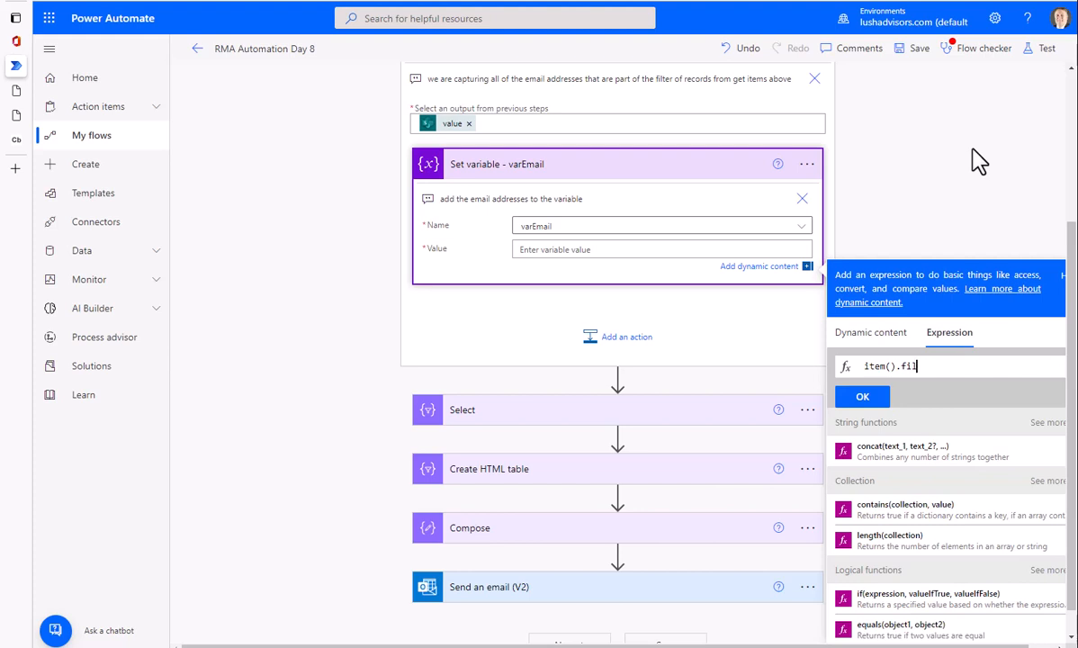
text(edeld_8)
click(862, 396)
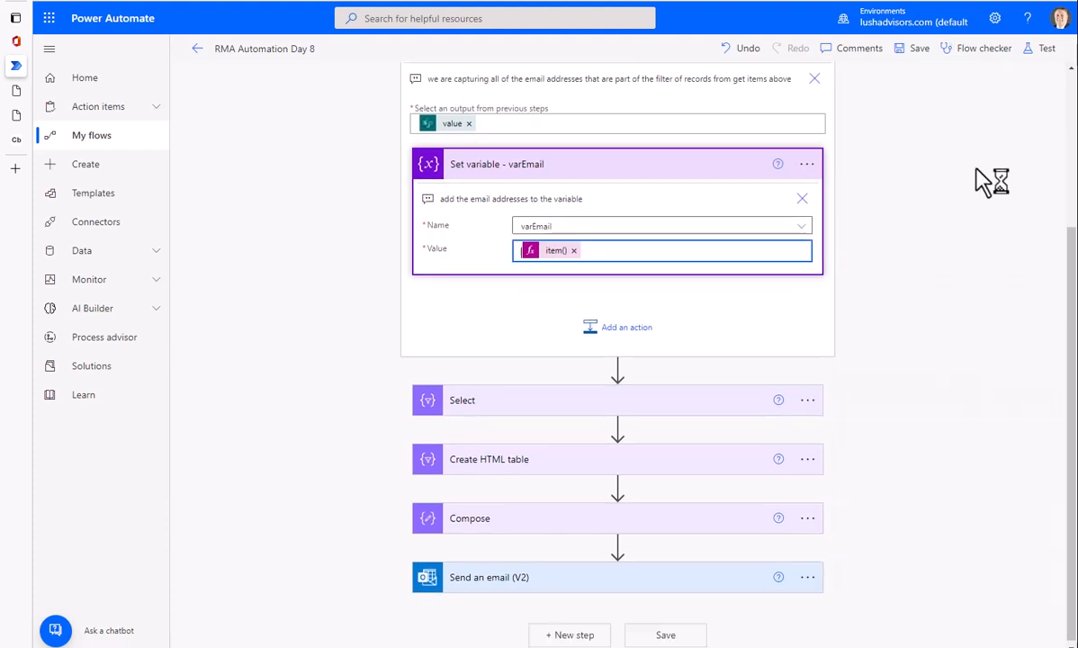
Test the RMA Automation Day 8 flow with a manual run.
click(1045, 51)
click(887, 83)
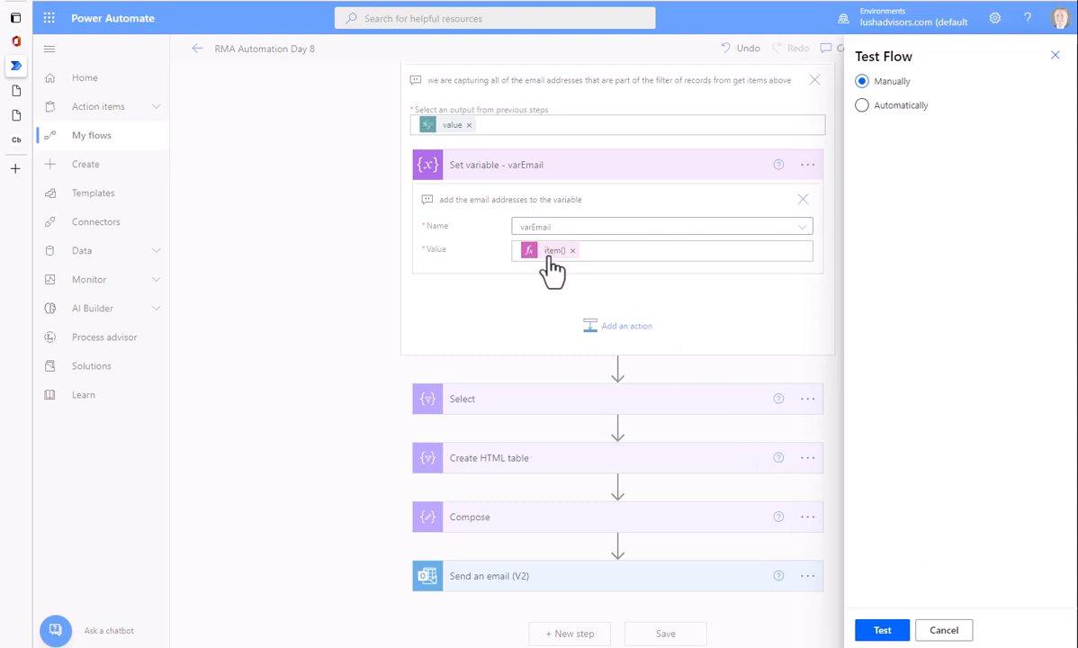
click(944, 630)
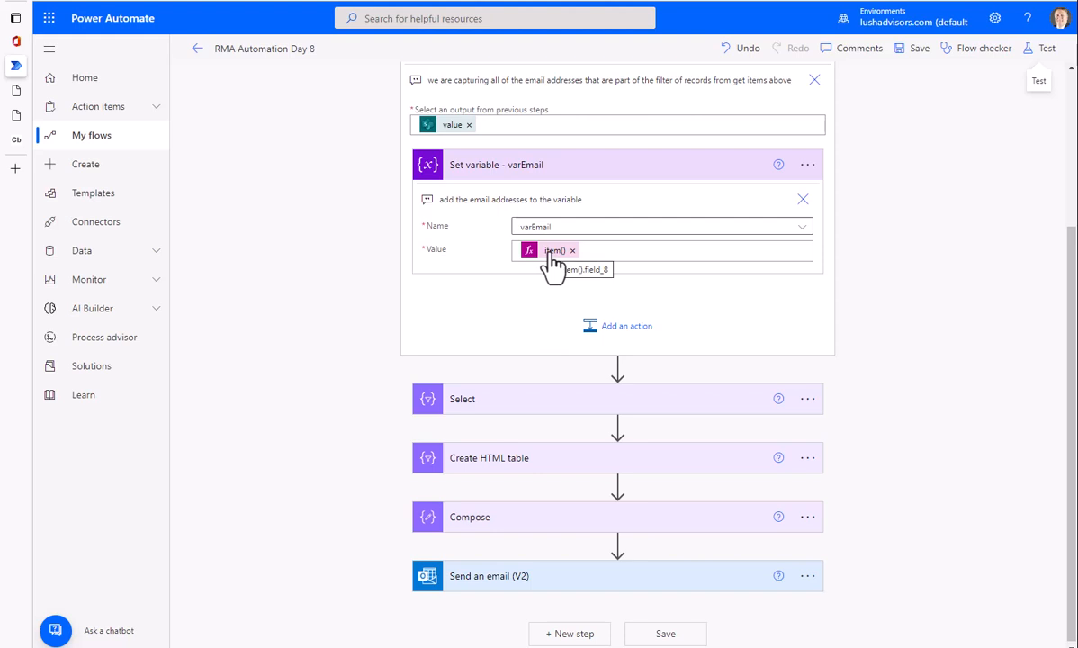
click(1038, 50)
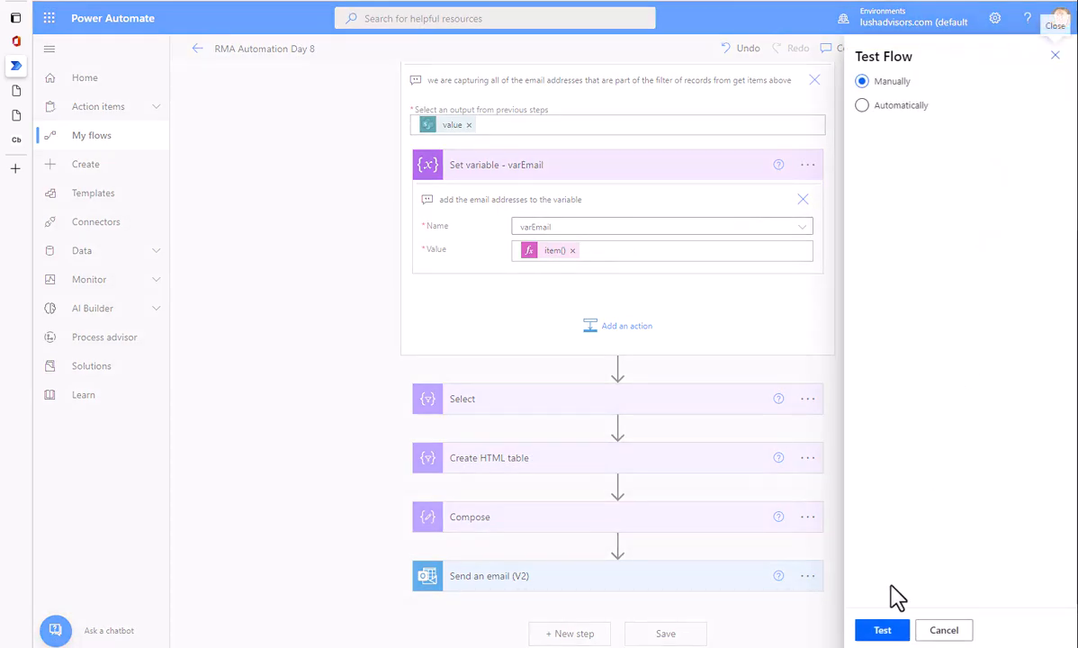
click(896, 633)
click(891, 629)
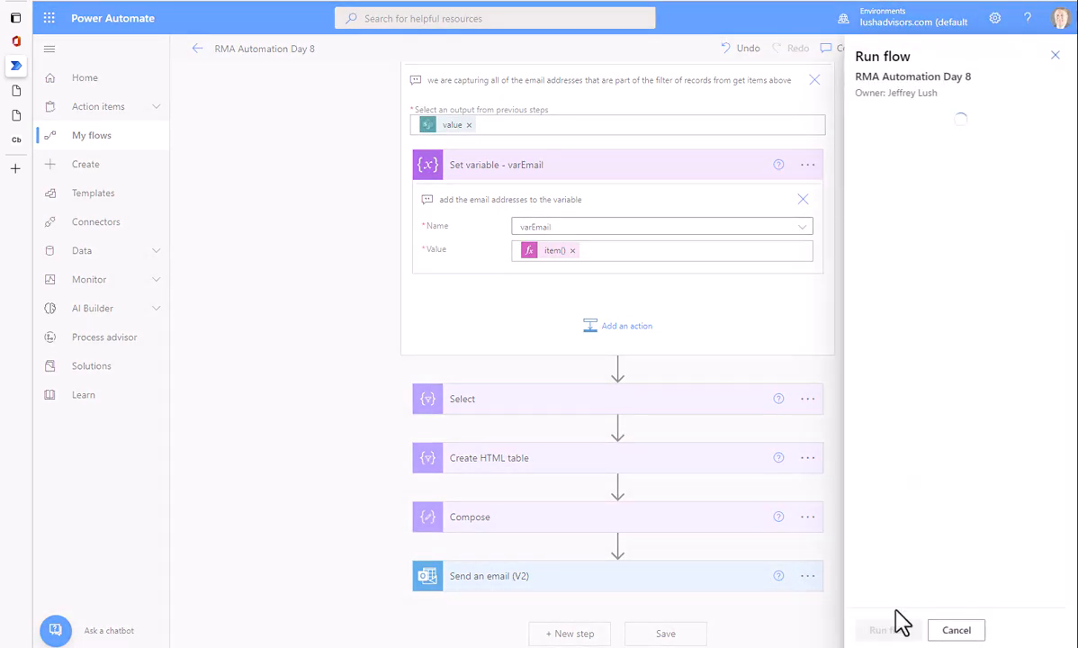
click(881, 631)
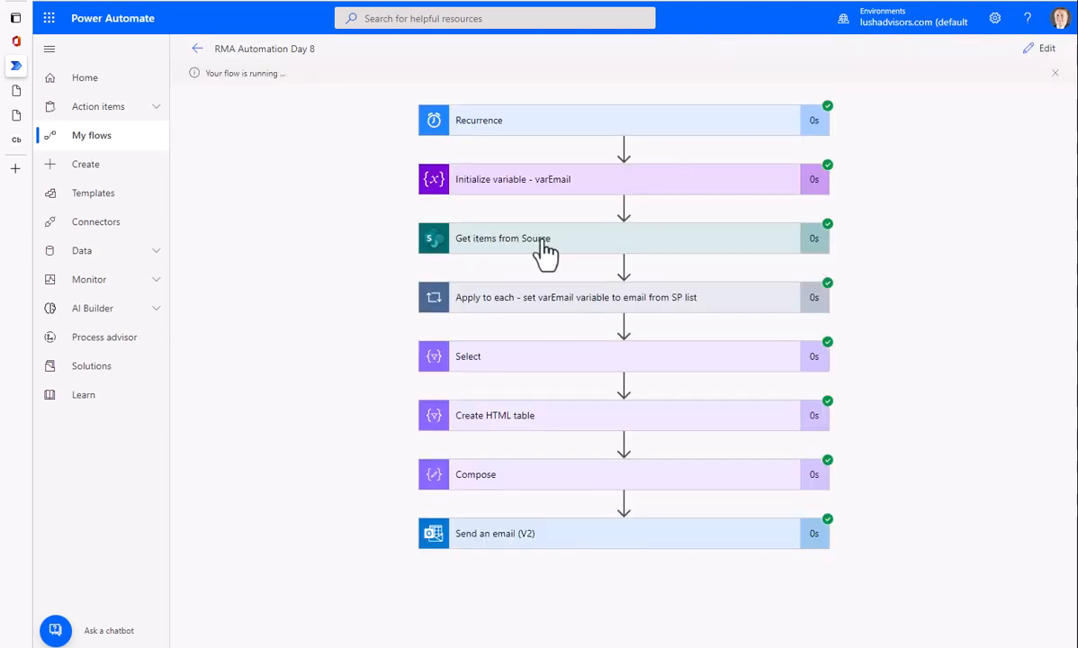
Examine the varEmail input and output values of the Set variable action in the new run, and collapse the Apply to each loop.
click(526, 302)
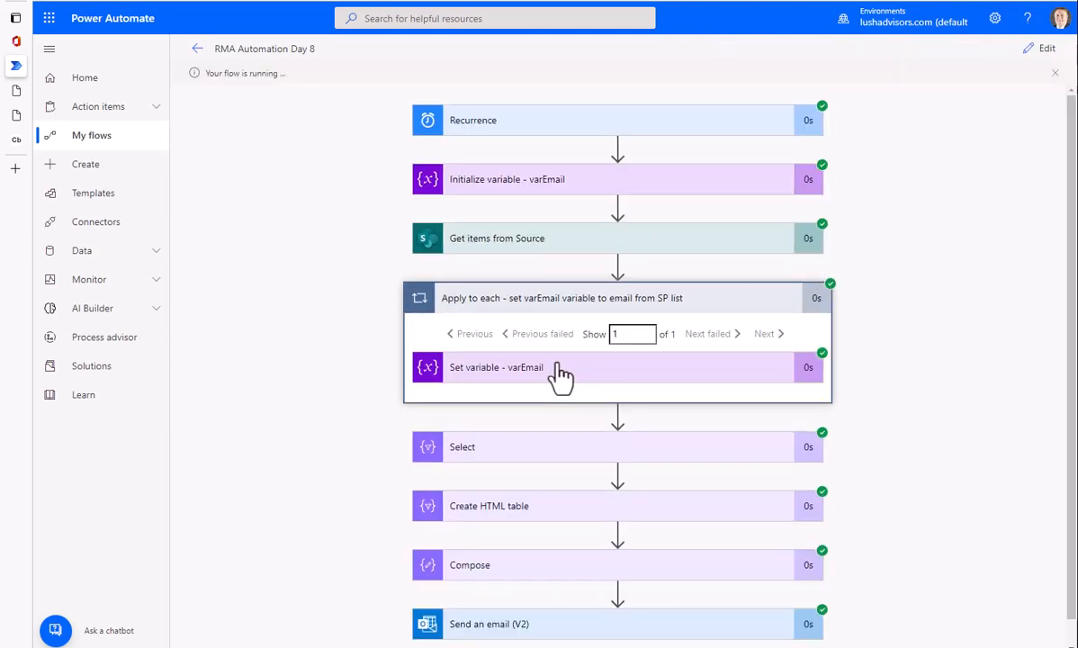
click(560, 373)
scroll(936, 214, down, 4)
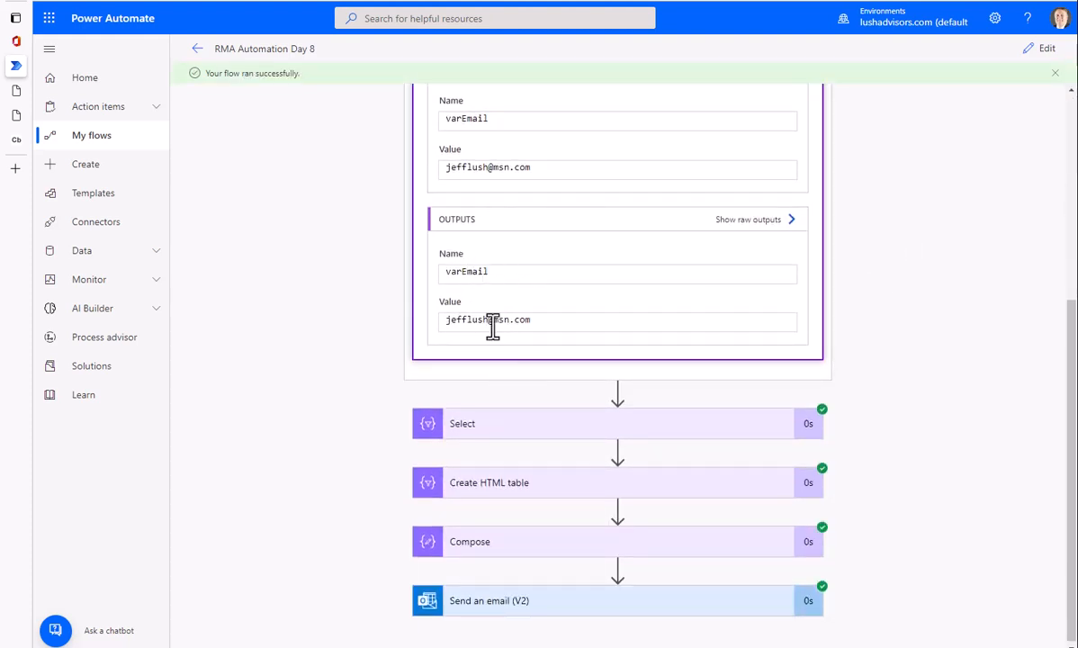
scroll(892, 372, down, 1)
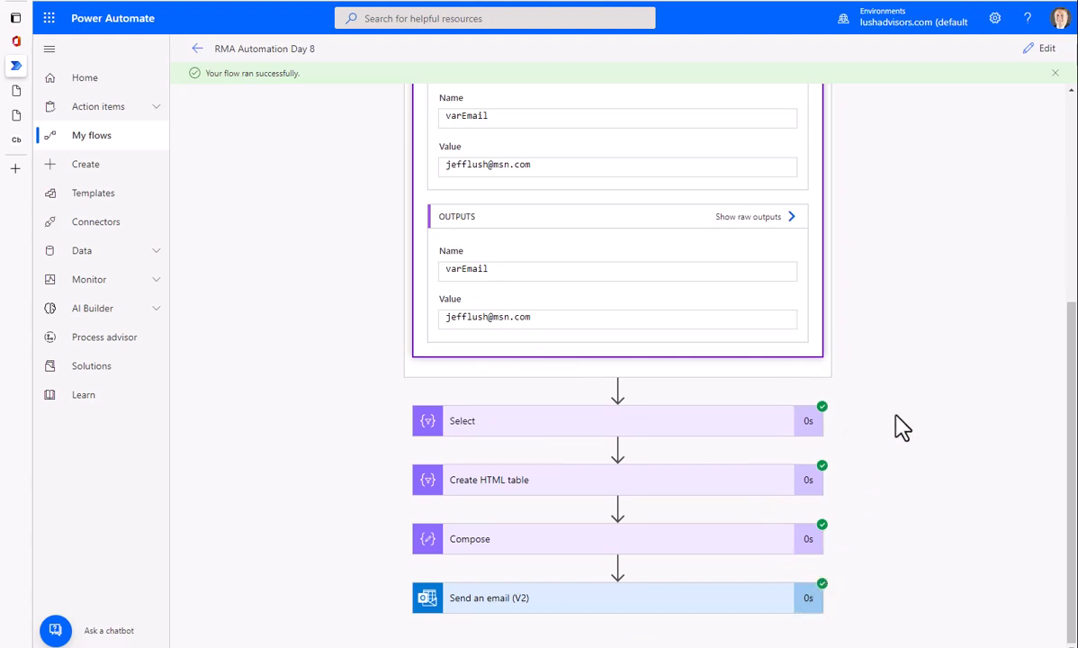
scroll(902, 427, up, 4)
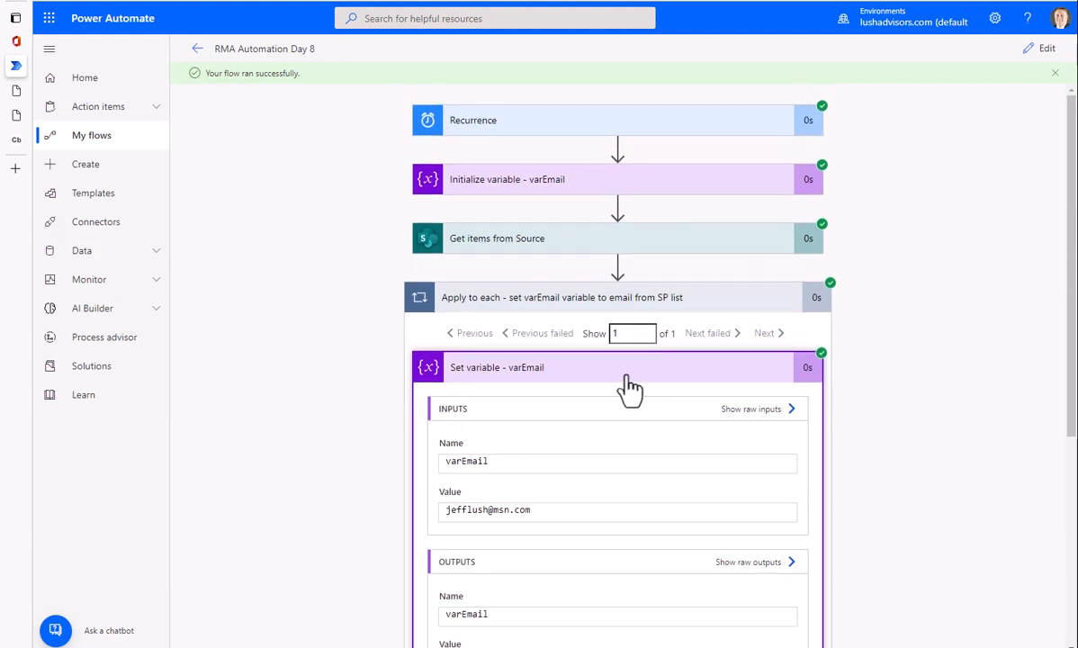
click(575, 302)
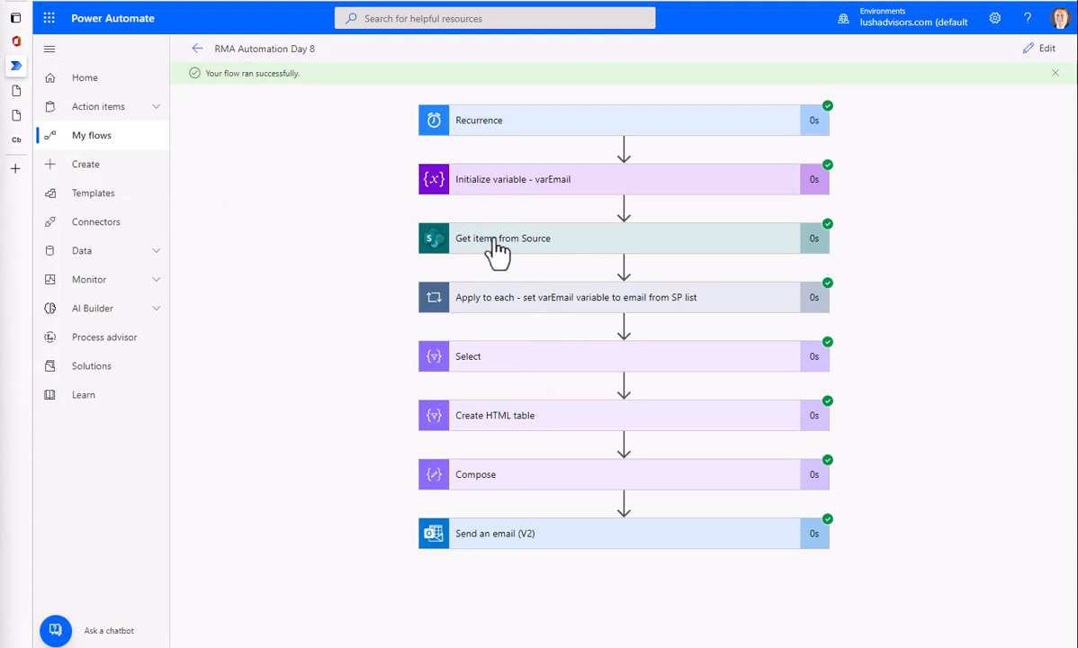
Switch between the JSON Viewer and the raw Get items output to examine where field_8 sits within the returned record.
mouse_move(17, 126)
click(45, 140)
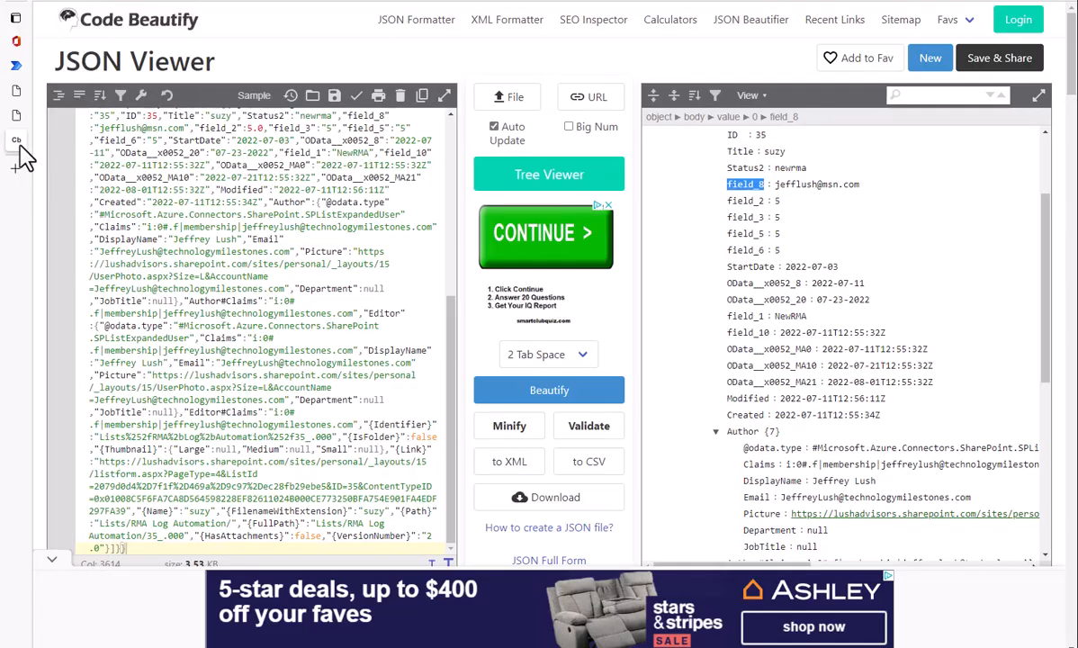
scroll(255, 215, down, 3)
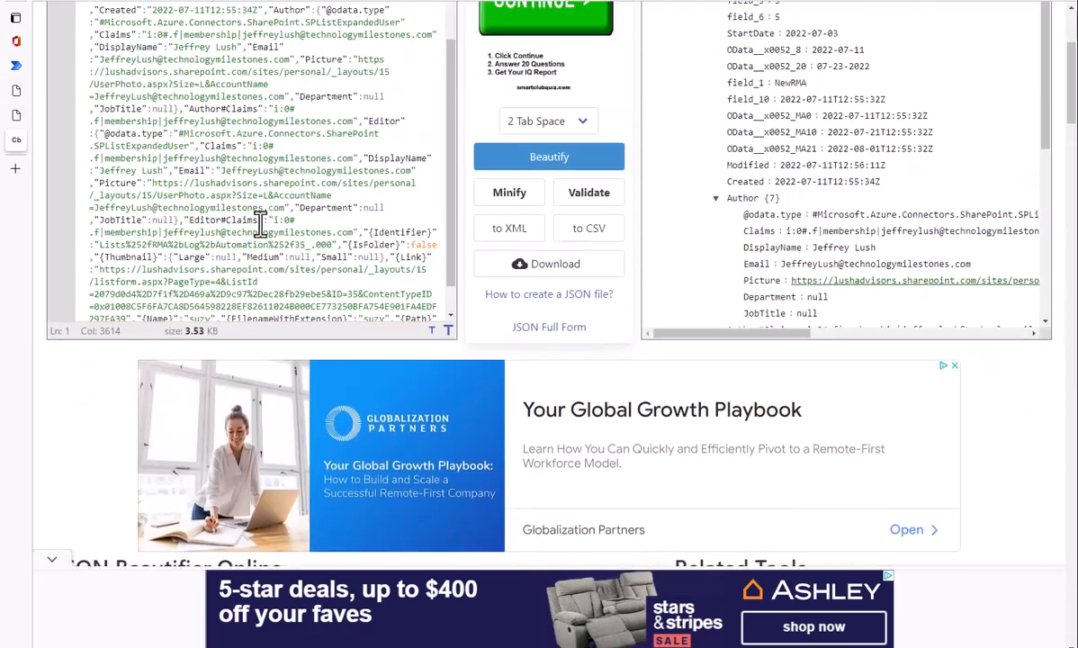
scroll(260, 221, up, 8)
click(16, 114)
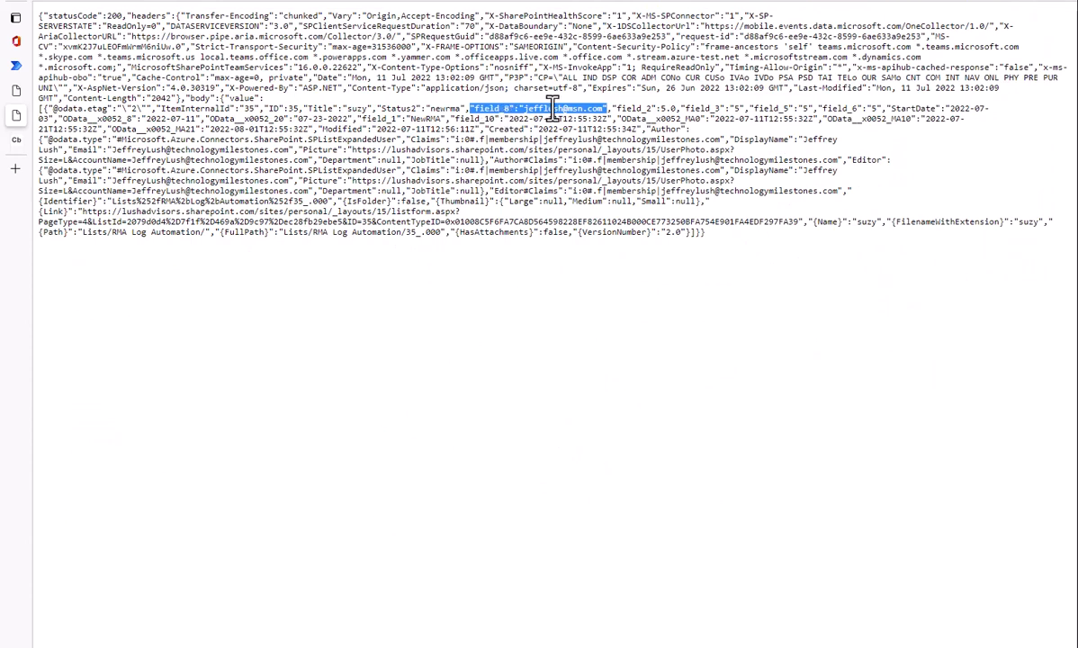
click(607, 109)
drag(607, 109, 473, 109)
click(25, 142)
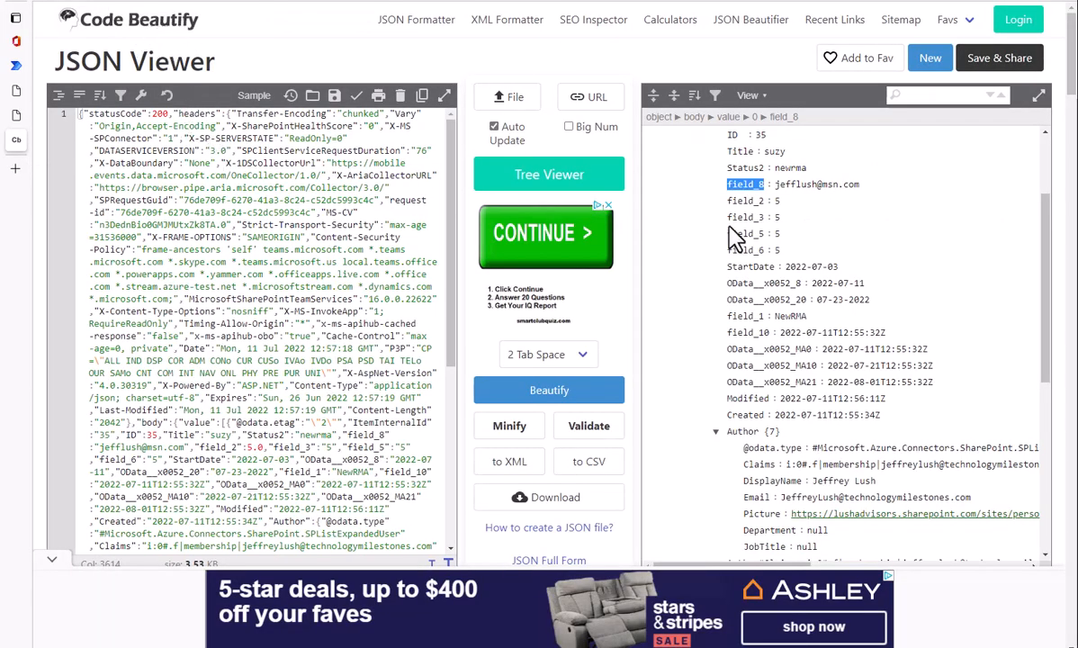
scroll(652, 223, up, 3)
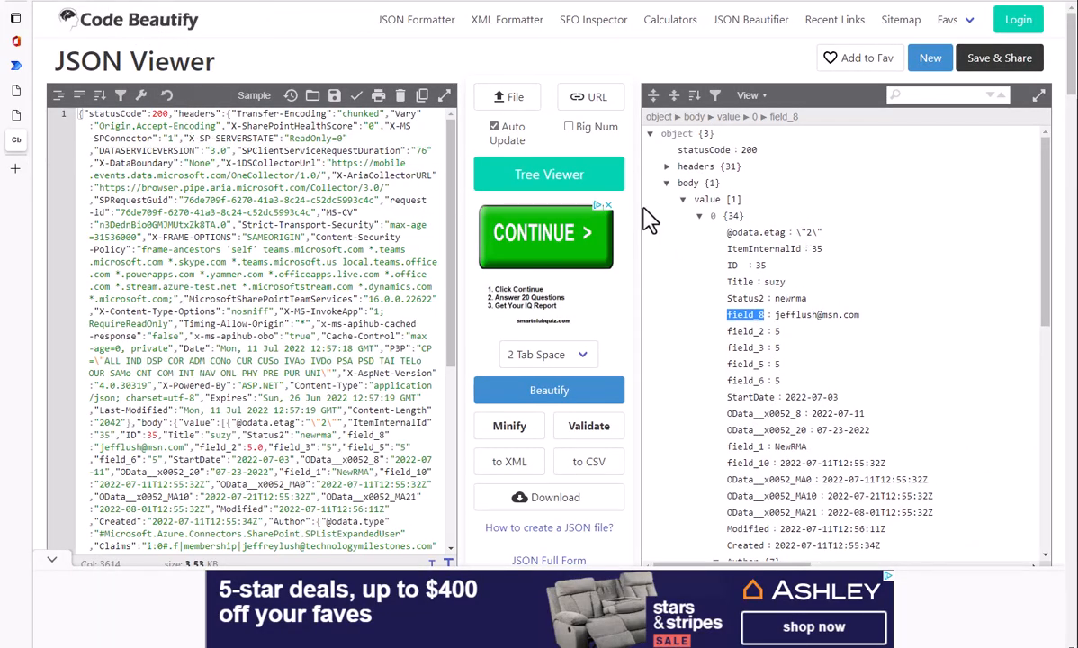